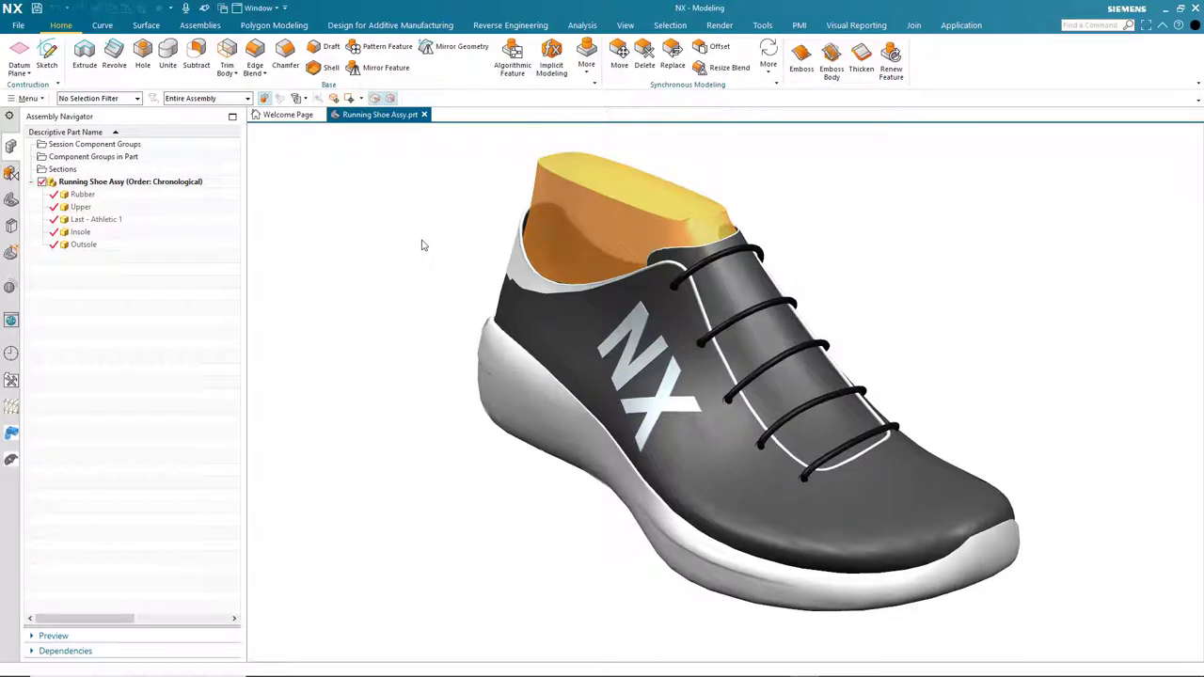
Set the translucency of the Outsole component in the running shoe assembly to 57.
click(499, 381)
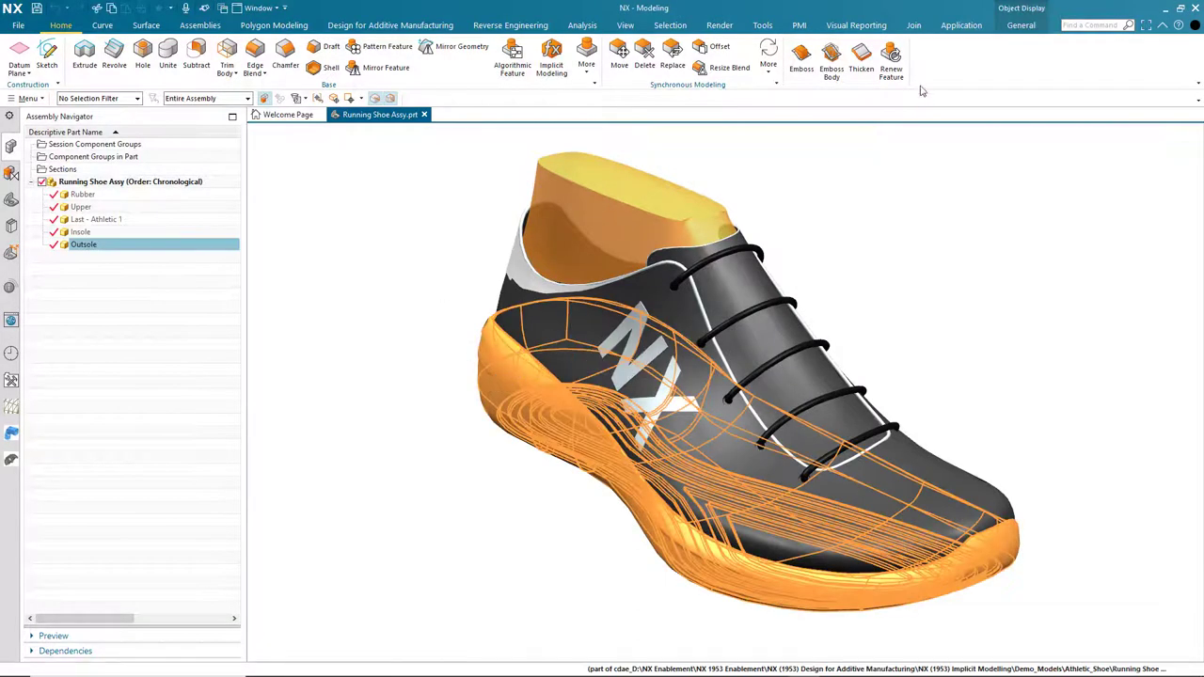
click(1016, 28)
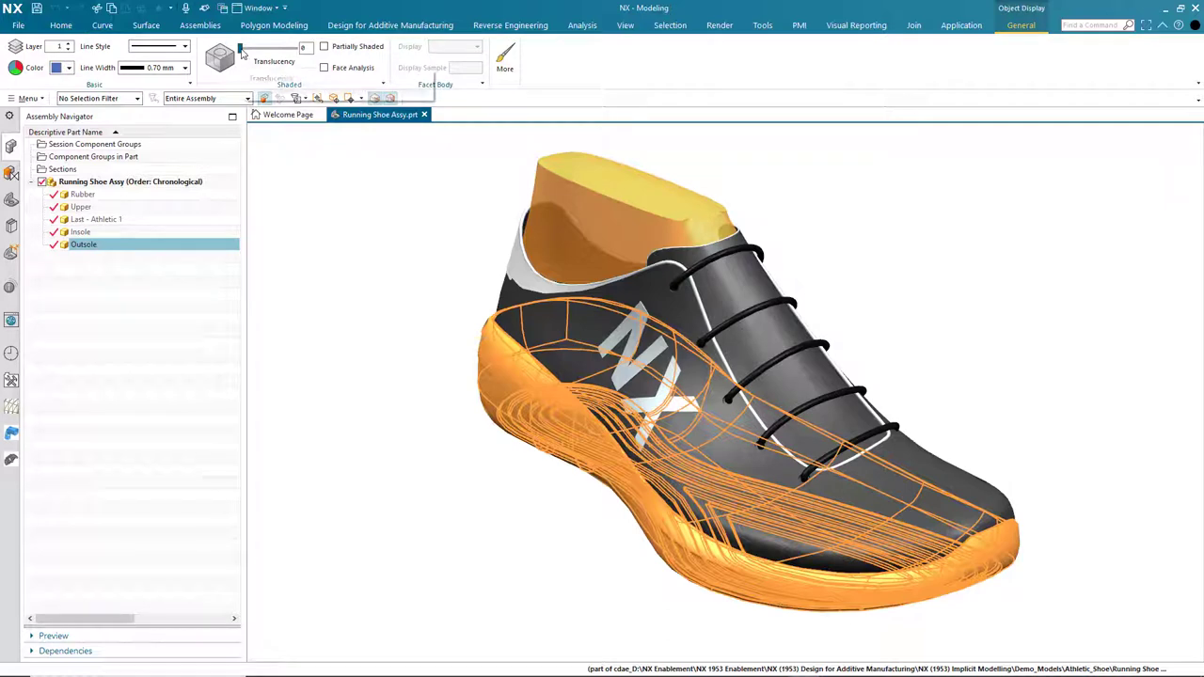
drag(241, 52, 272, 52)
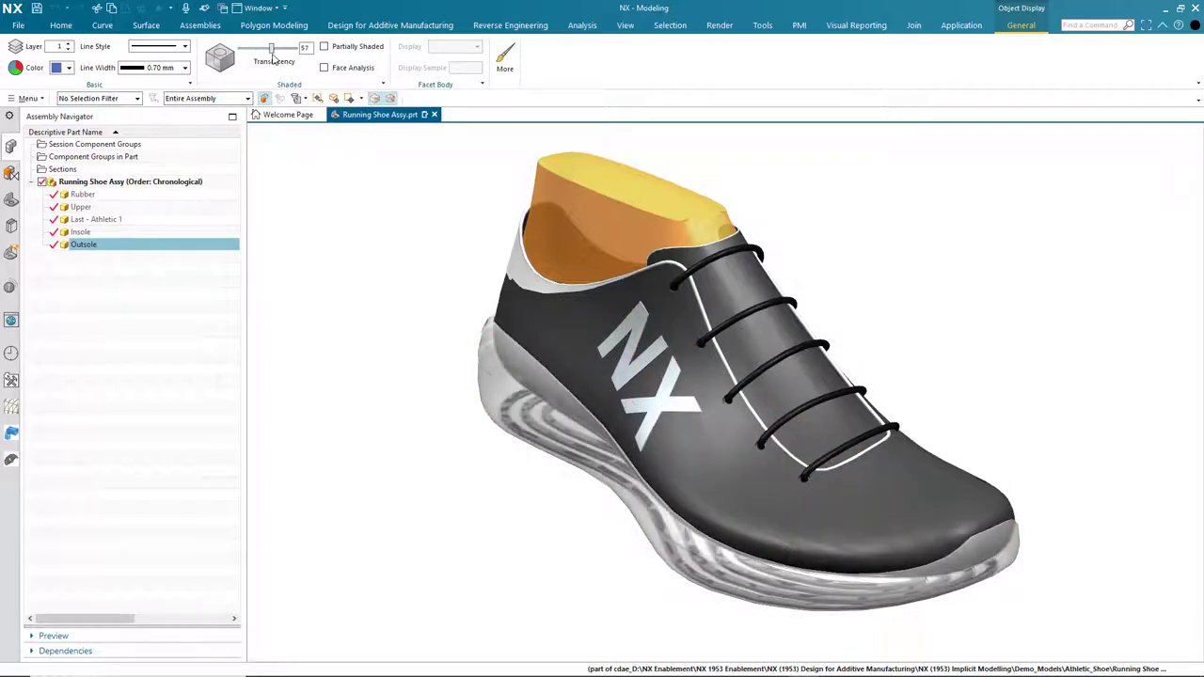
click(360, 223)
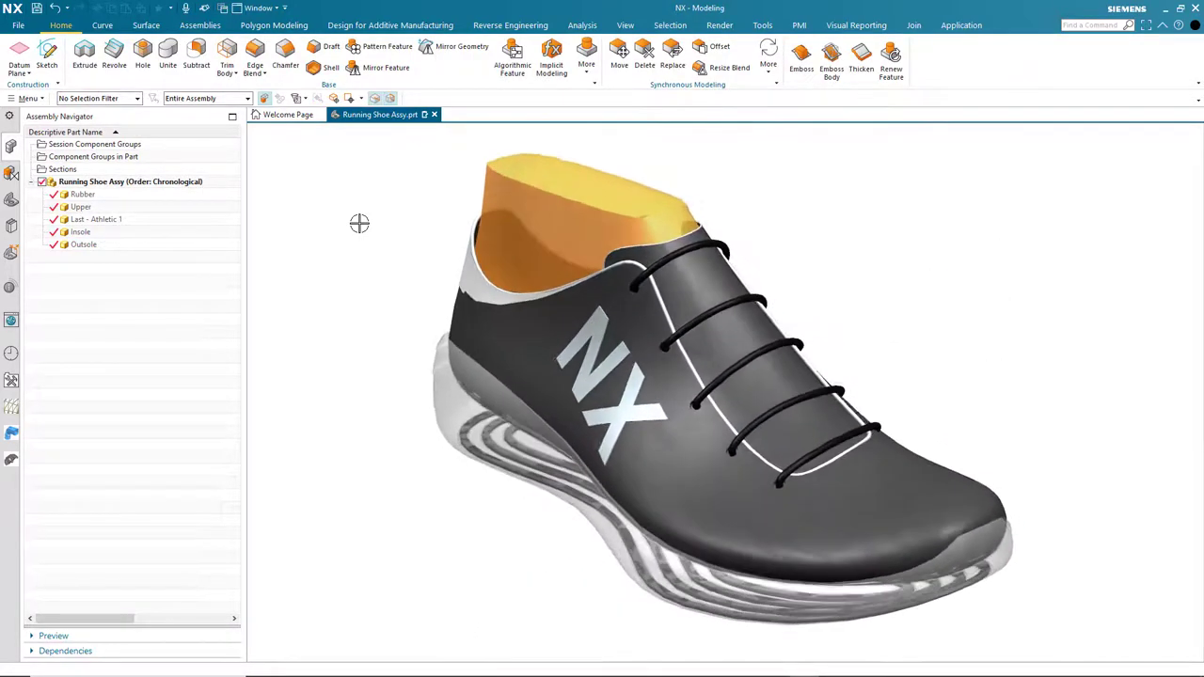
Open the Outsole component as its own part and place its view side by side with the shoe assembly.
click(461, 399)
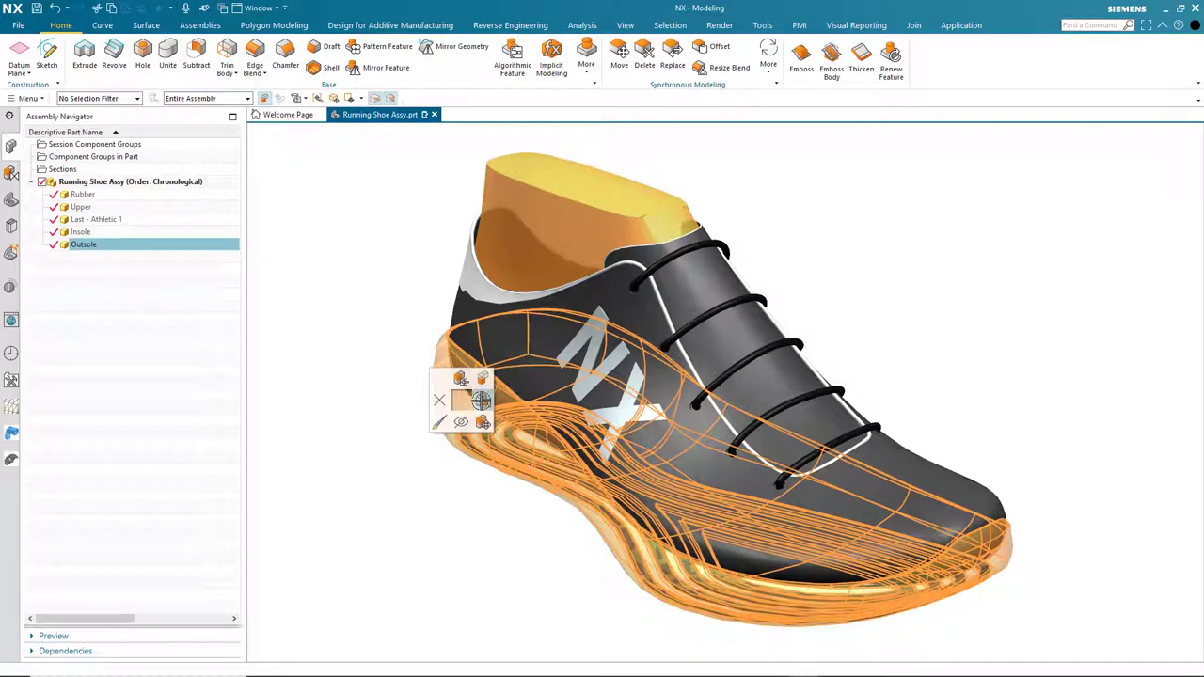
click(481, 399)
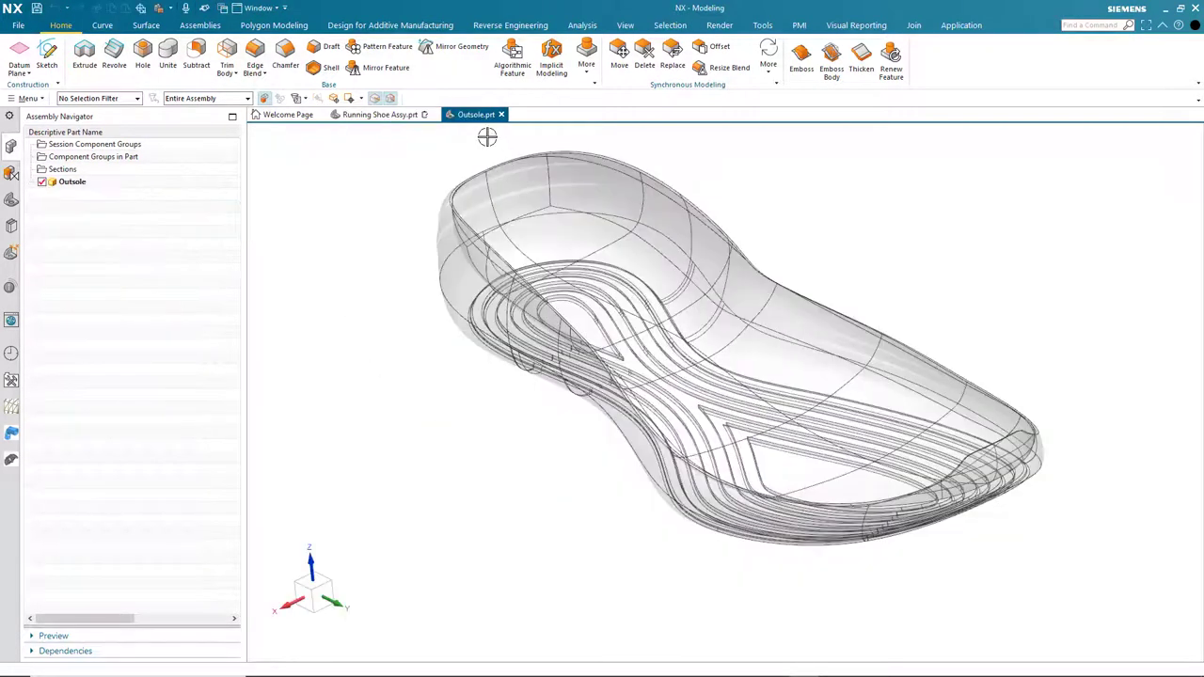
drag(478, 114, 759, 385)
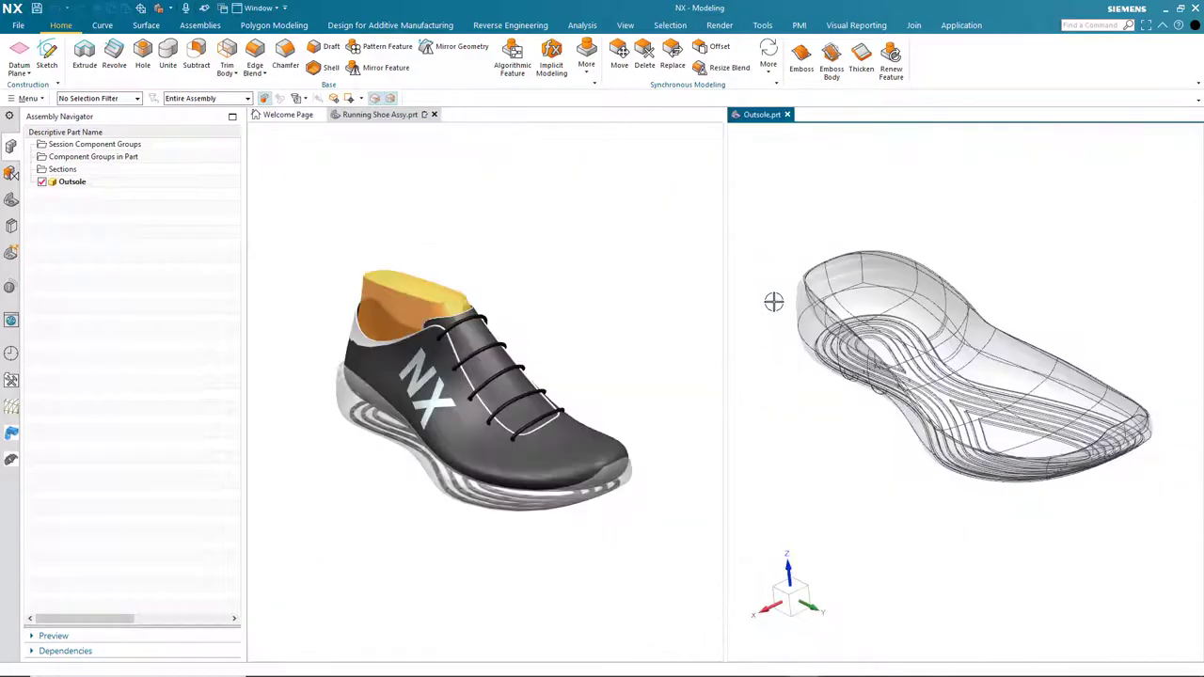
middle_drag(921, 197, 998, 180)
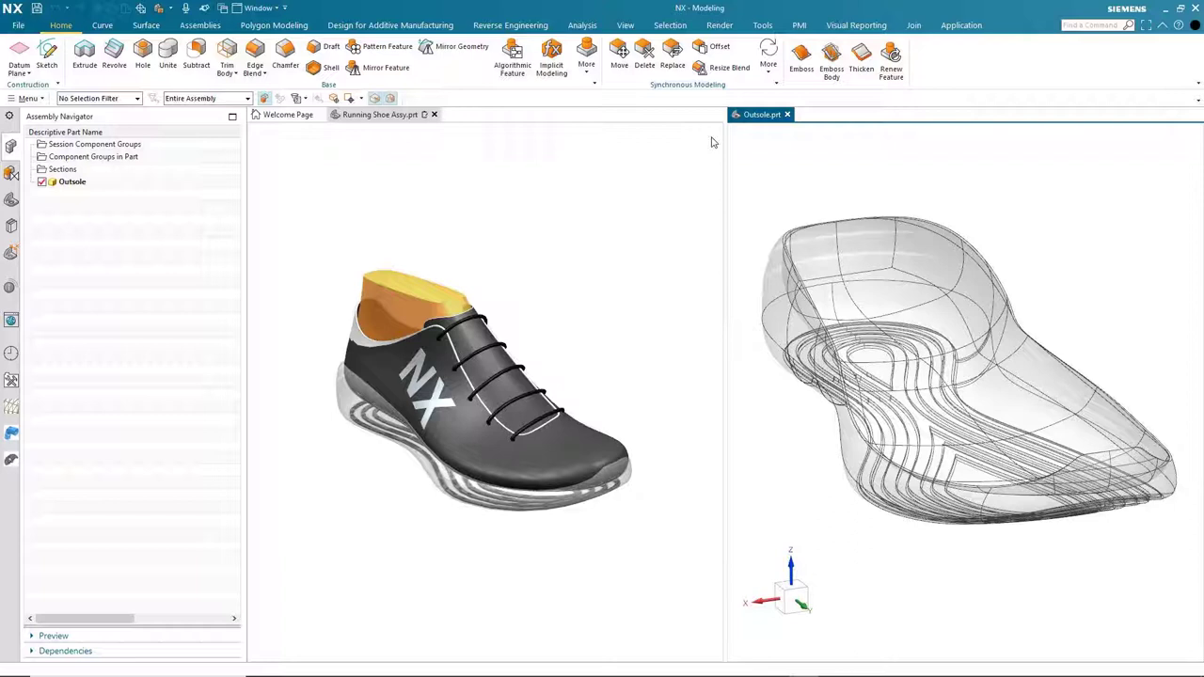
Start an implicit model with a voxel size of 1.5 and choose the outsole solid as boundary body for a gyroid.
click(553, 64)
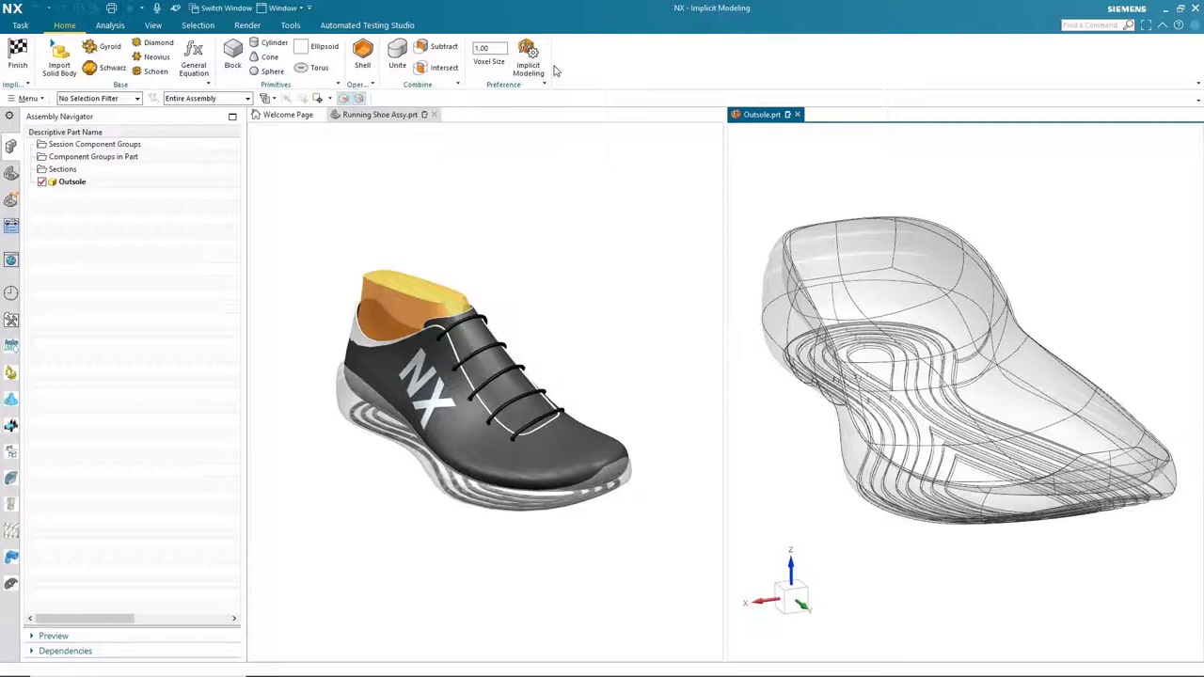
double_click(482, 48)
text(1.5)
key(Return)
click(110, 47)
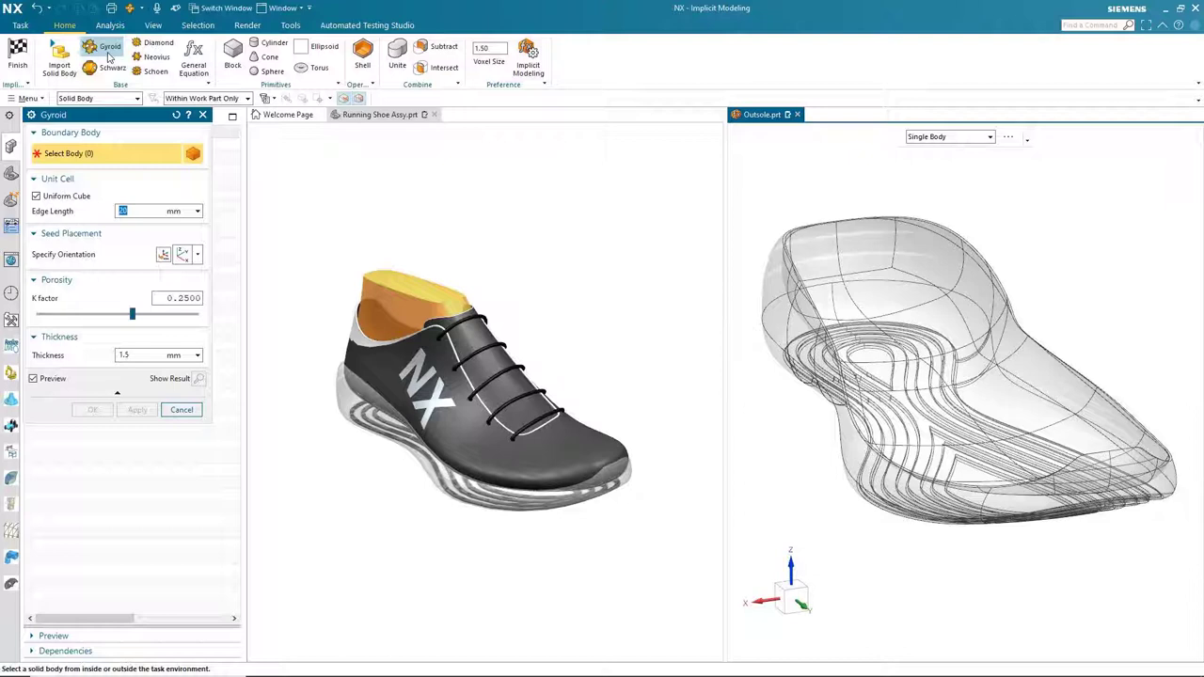
click(928, 350)
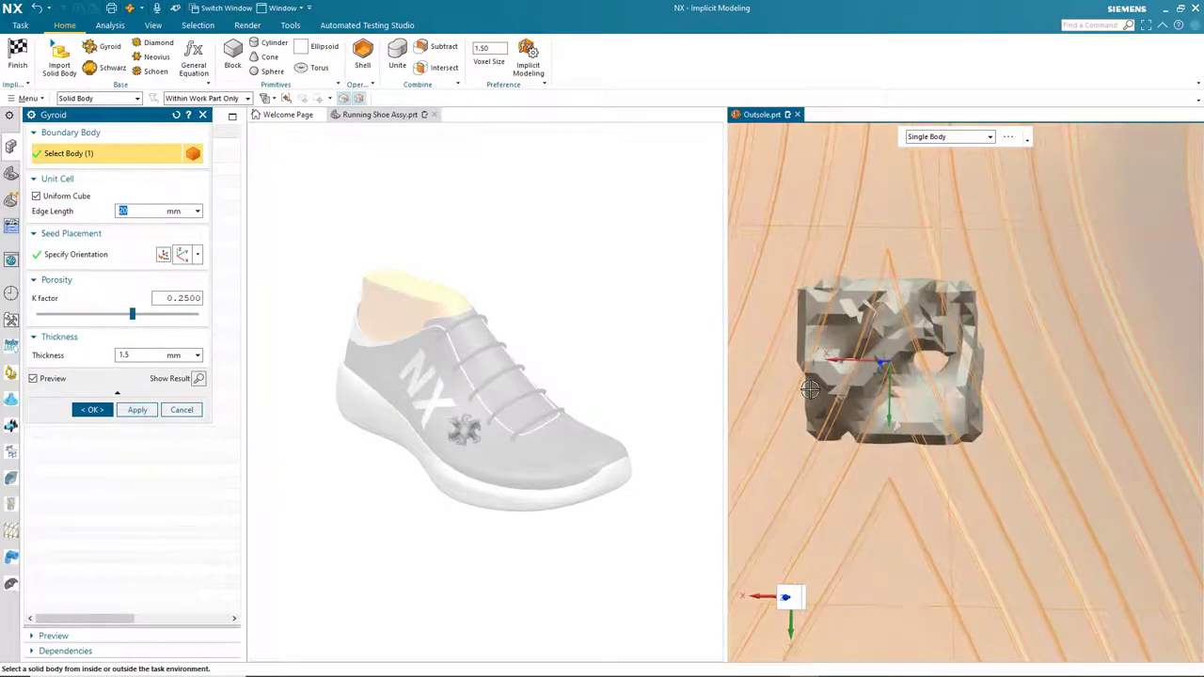
Try porosity K factors of 0.75 and 0.5 on the gyroid unit cell, and return to 0.25.
click(151, 315)
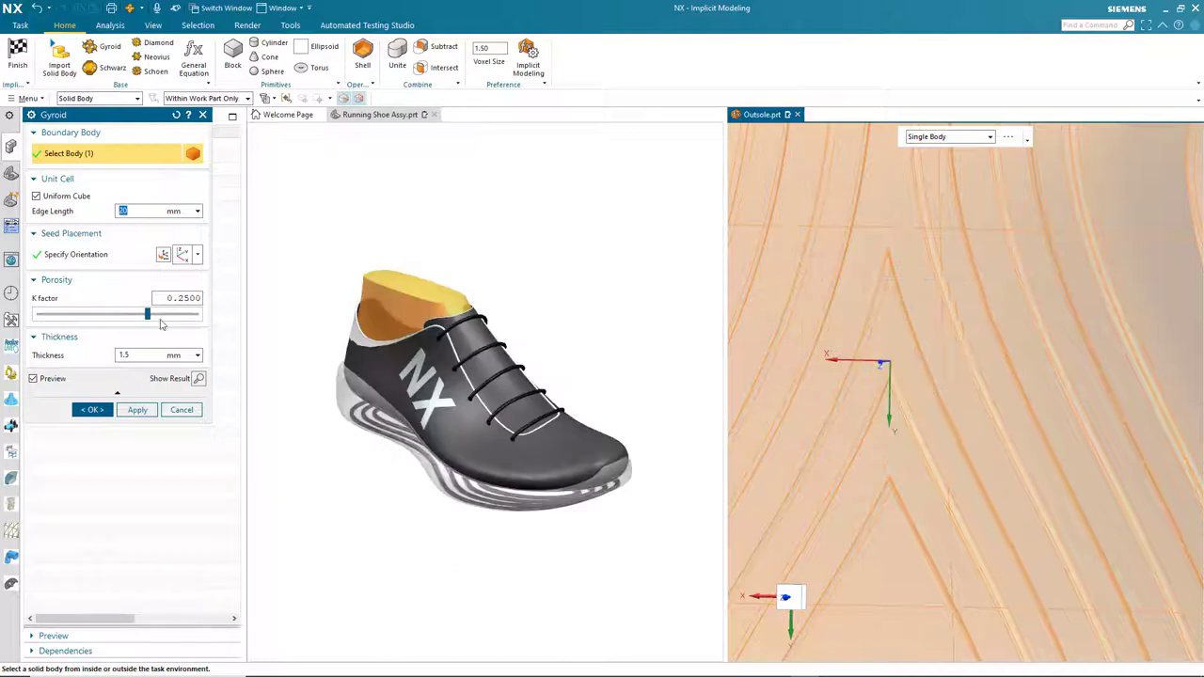
click(172, 317)
click(173, 317)
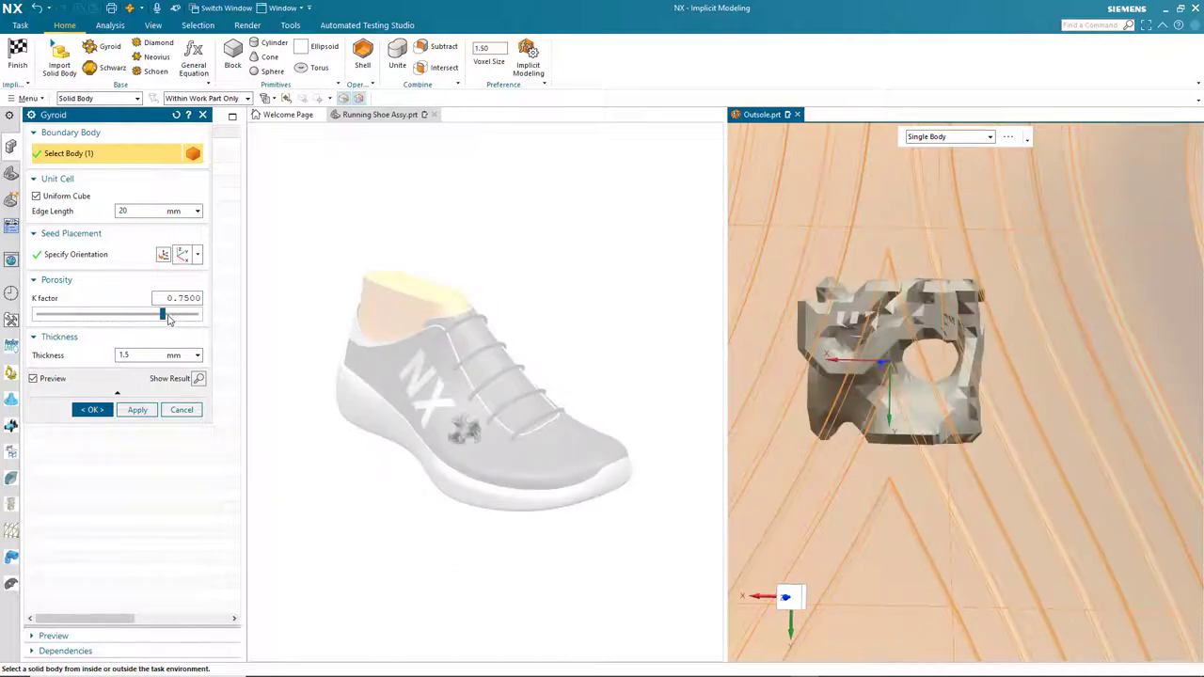
click(149, 315)
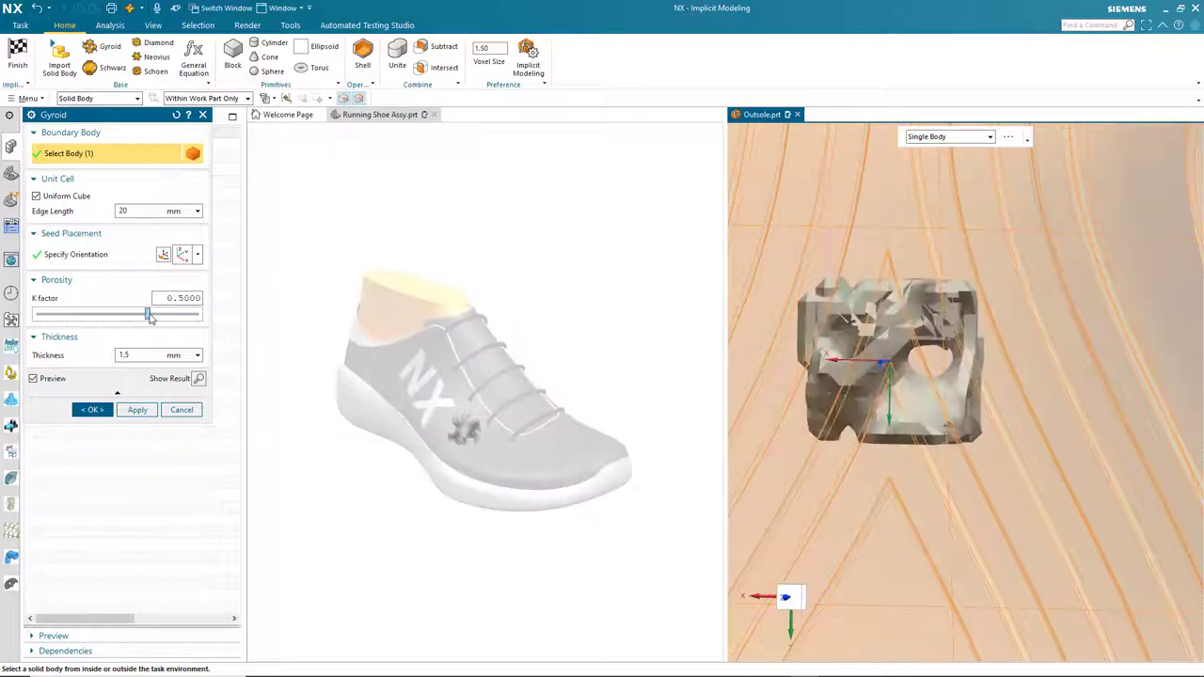
click(131, 317)
click(130, 317)
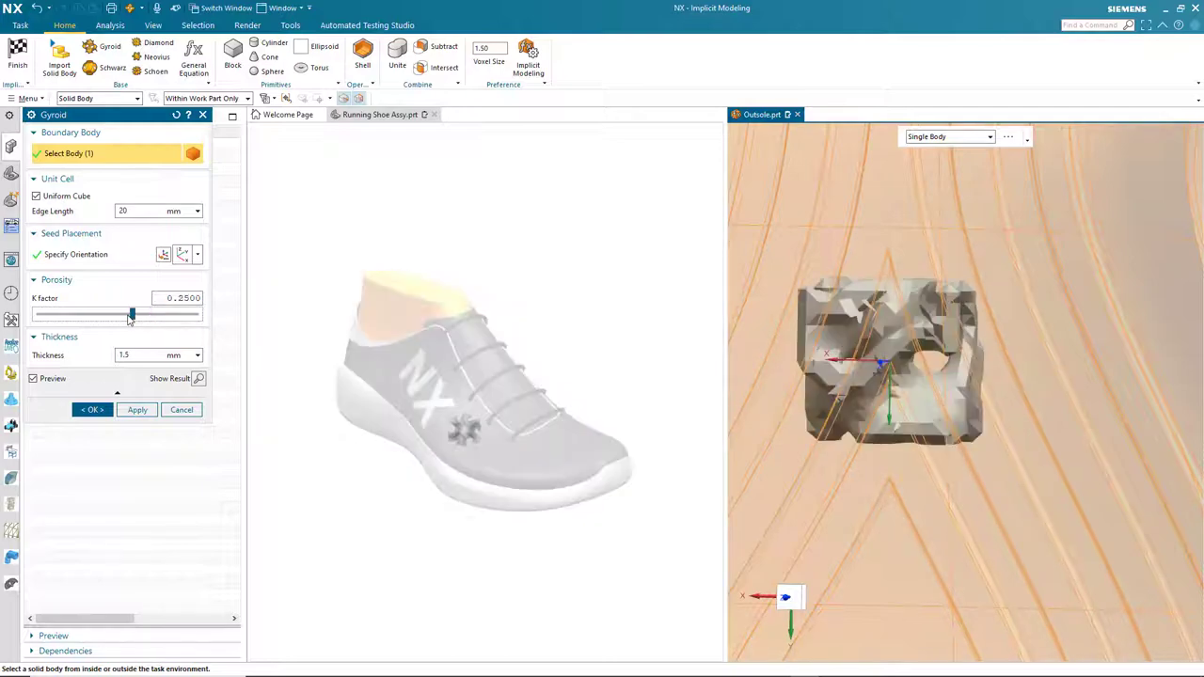
Generate the outsole's gyroid lattice with 20 mm edge length, K factor 0.25 and 1.5 mm thickness, and finish the implicit model.
middle_drag(703, 312, 1052, 296)
key(Home)
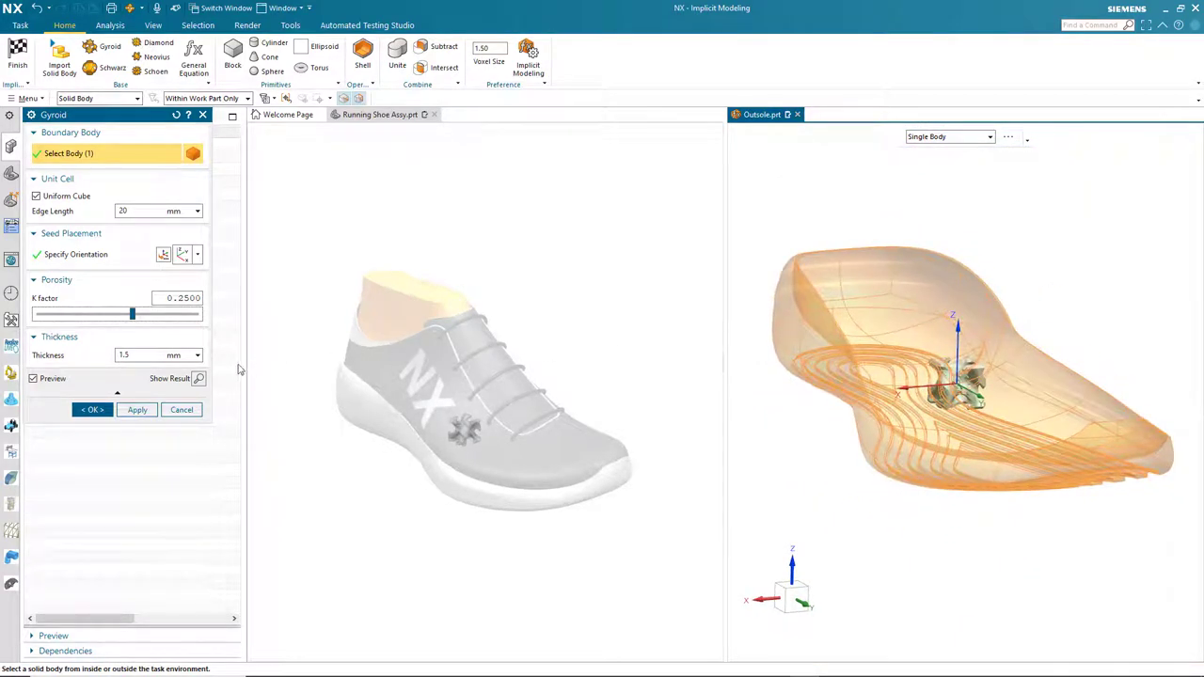
click(199, 379)
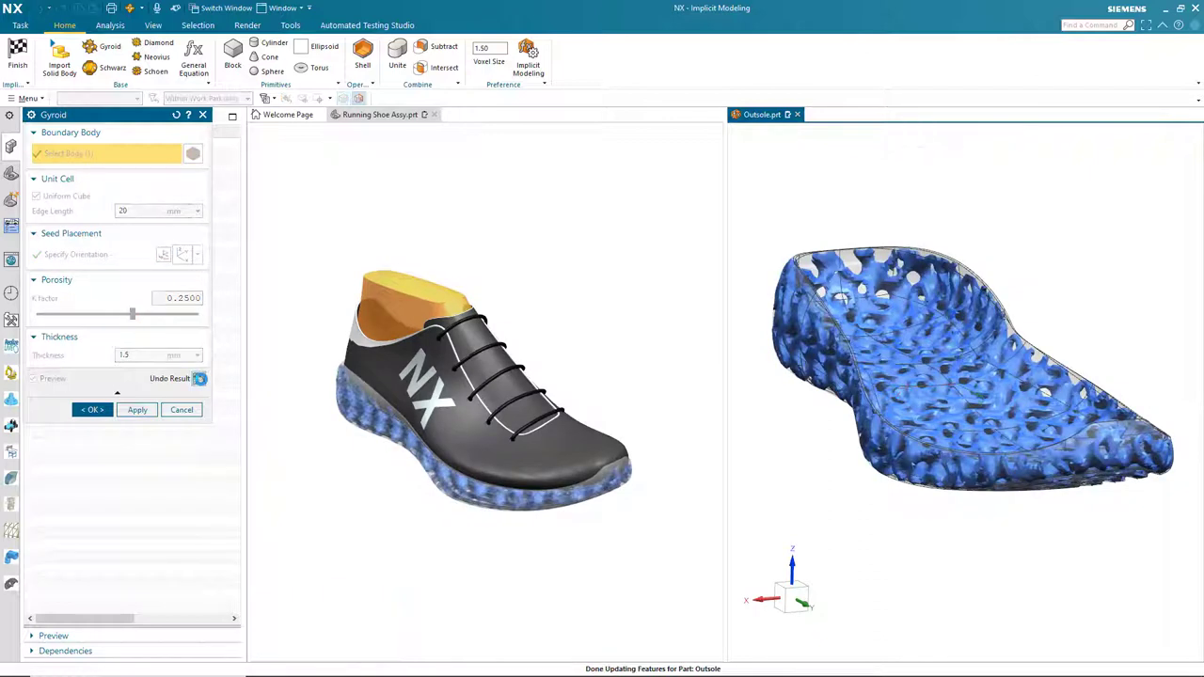
click(92, 409)
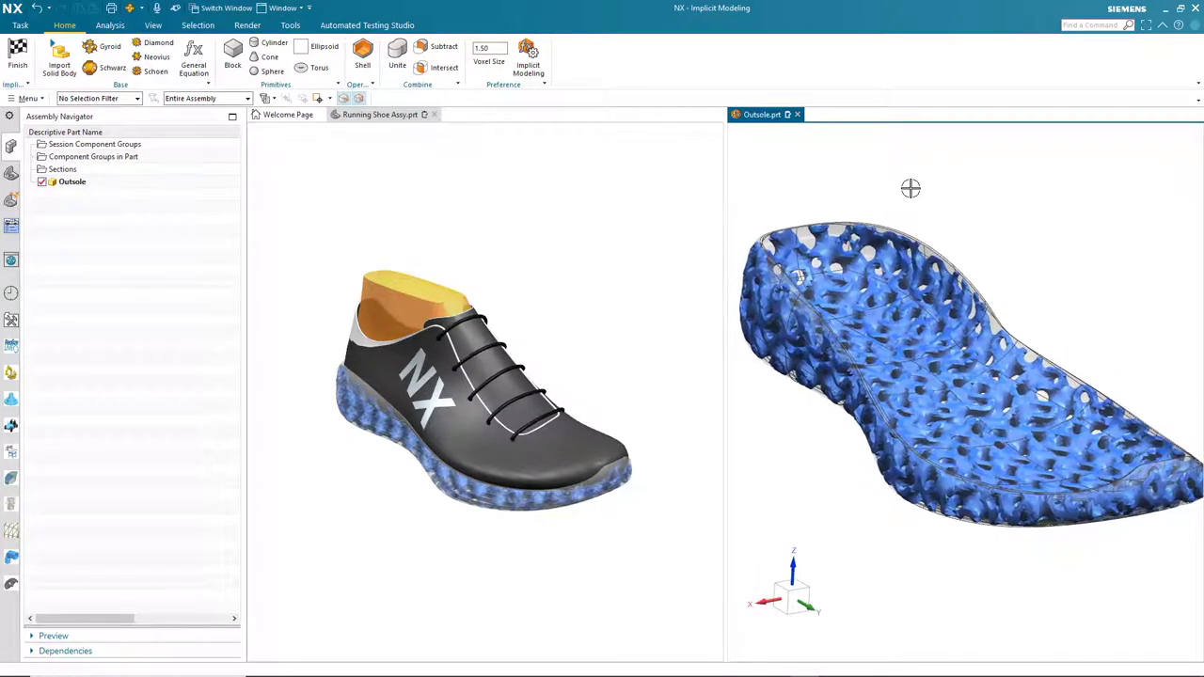
click(17, 55)
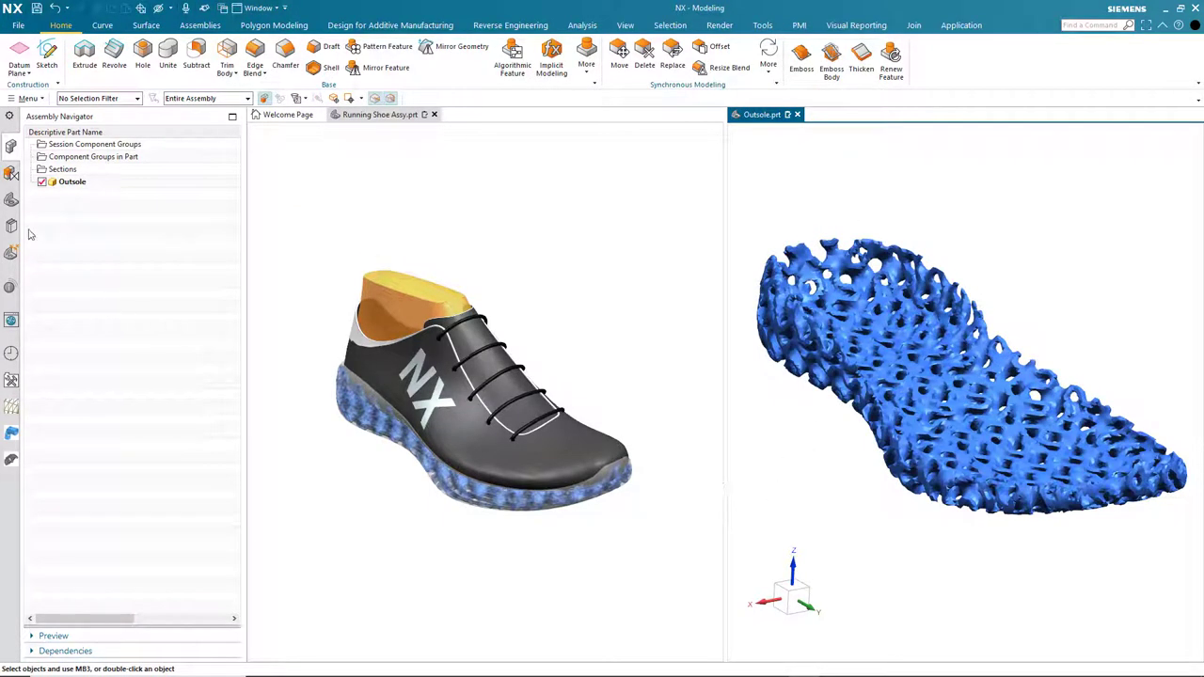
Create a one-plane Y view section through the lattice at an offset of about 135 mm, and switch its clipping off.
right_click(54, 170)
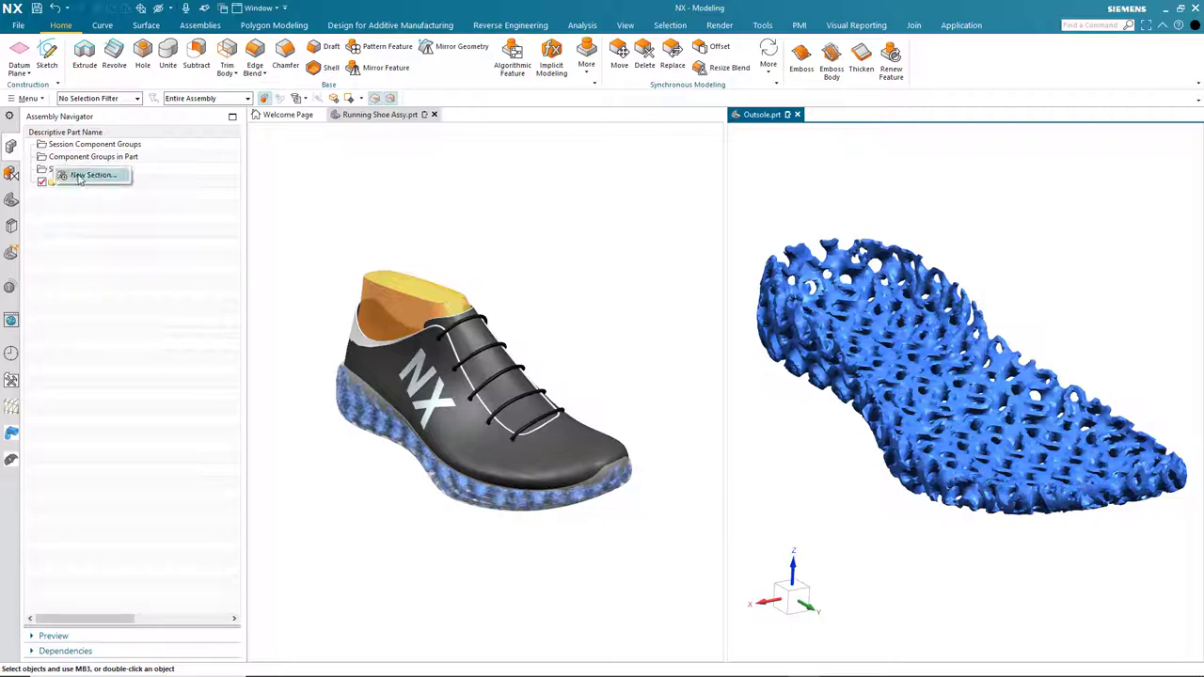
click(71, 179)
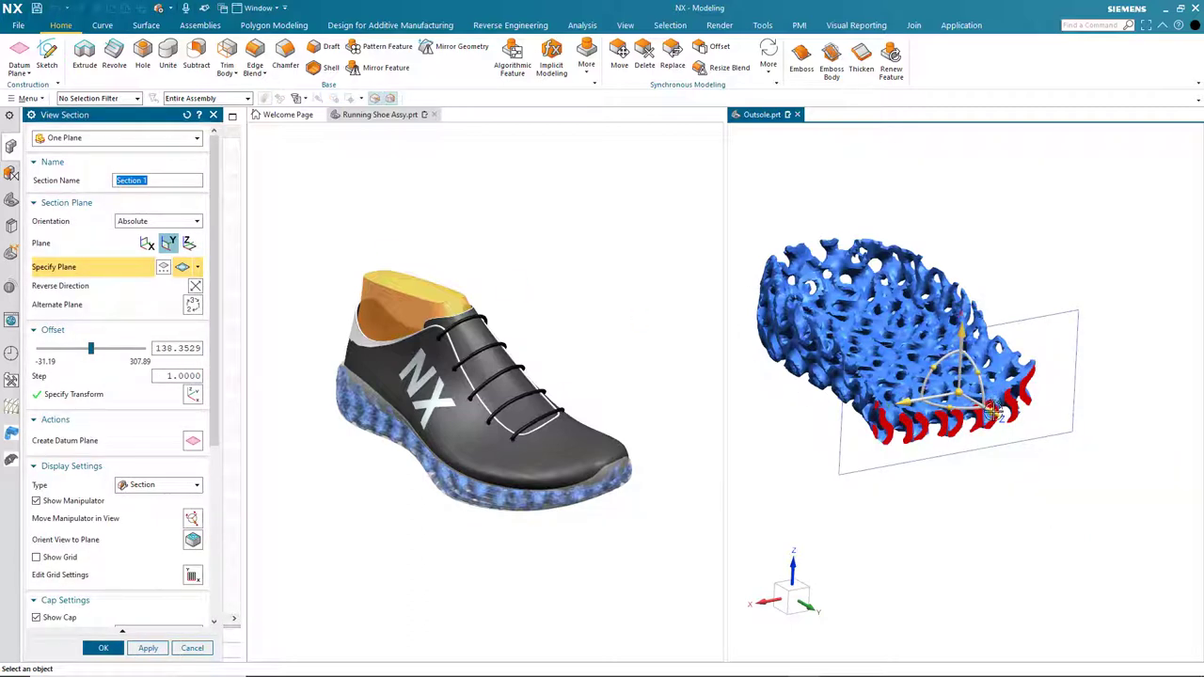
drag(984, 418, 970, 439)
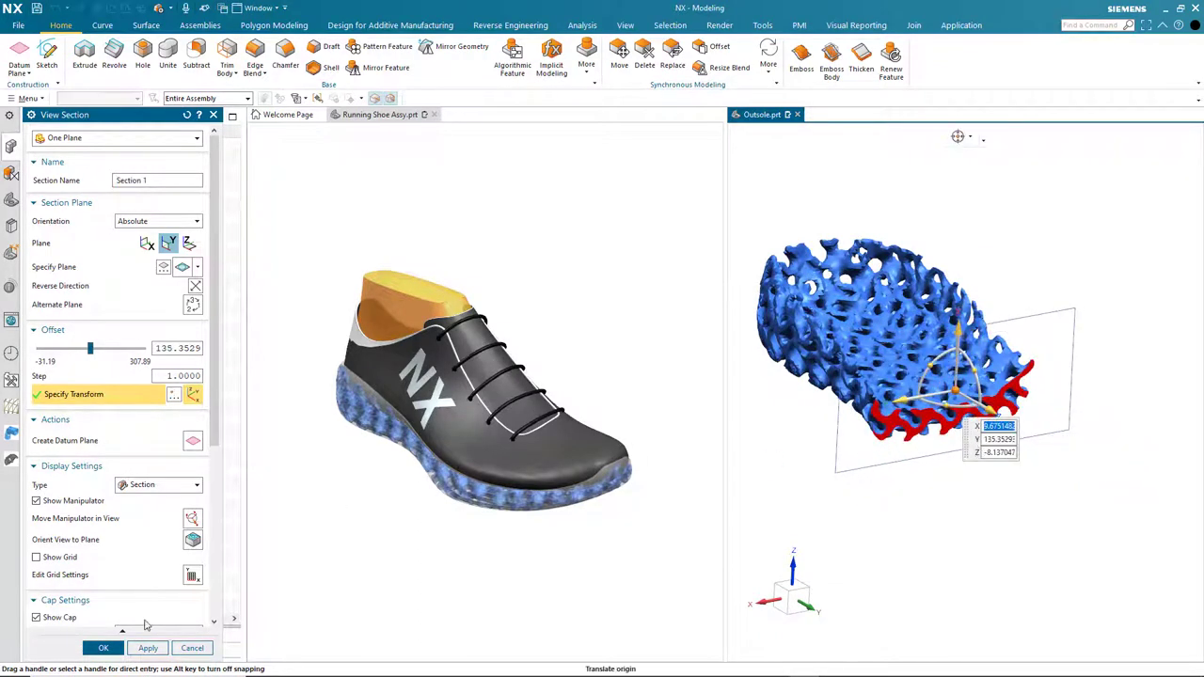
click(104, 648)
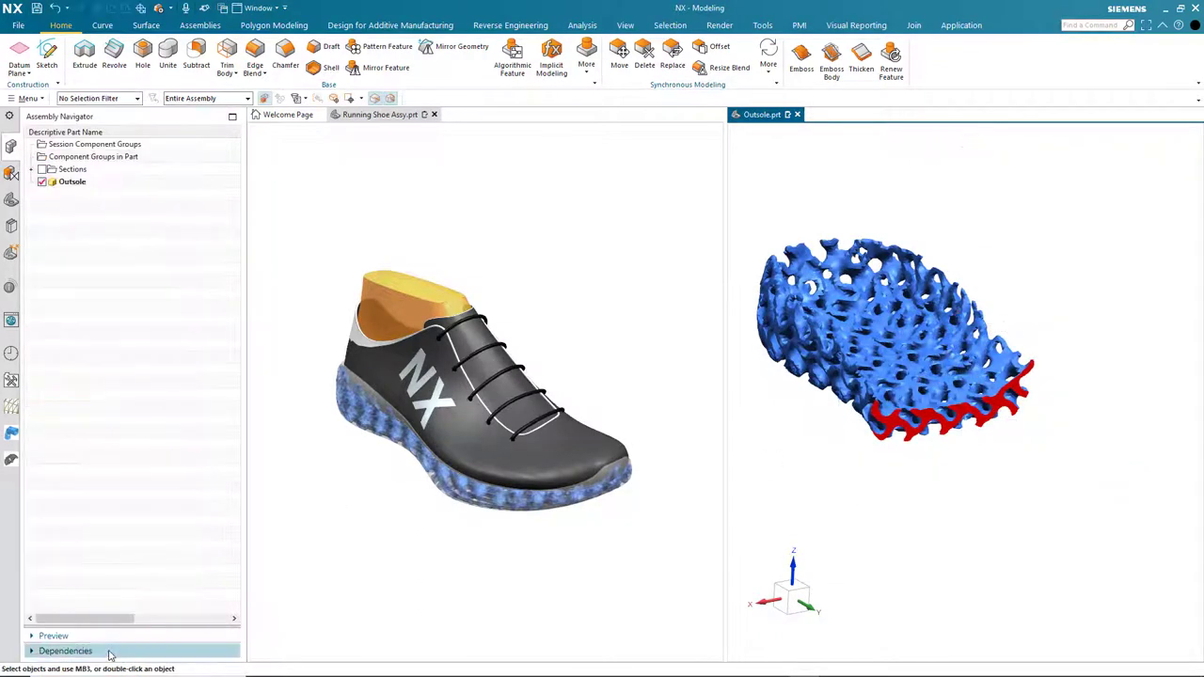
click(32, 170)
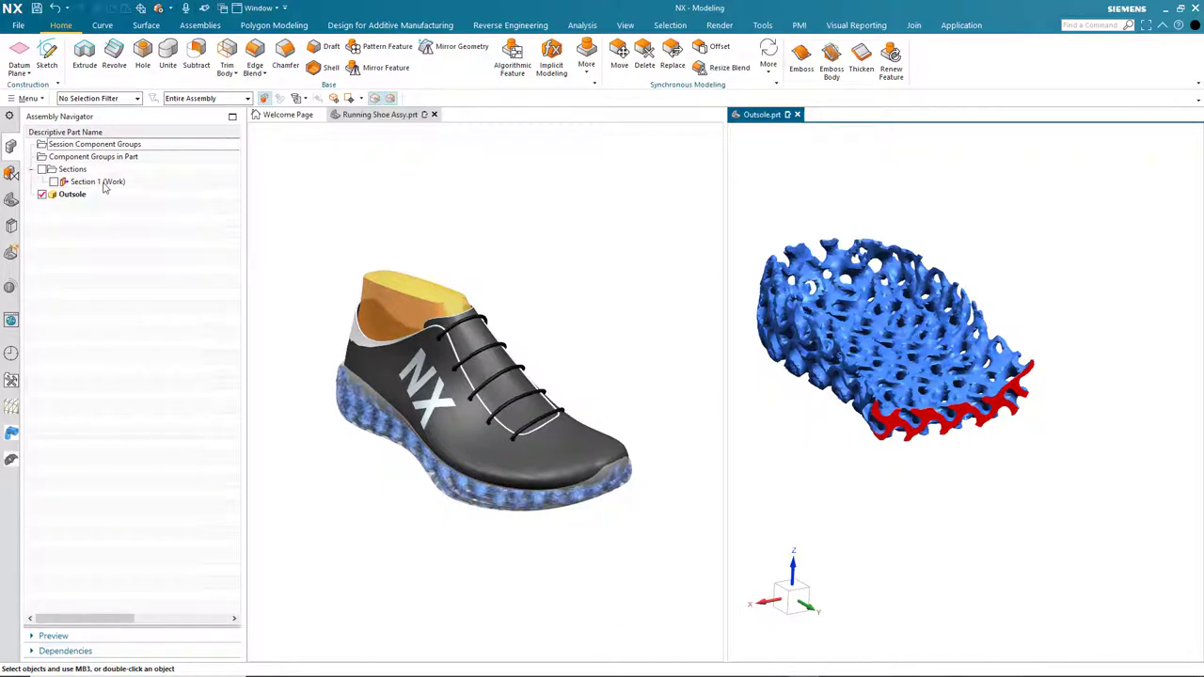
double_click(106, 183)
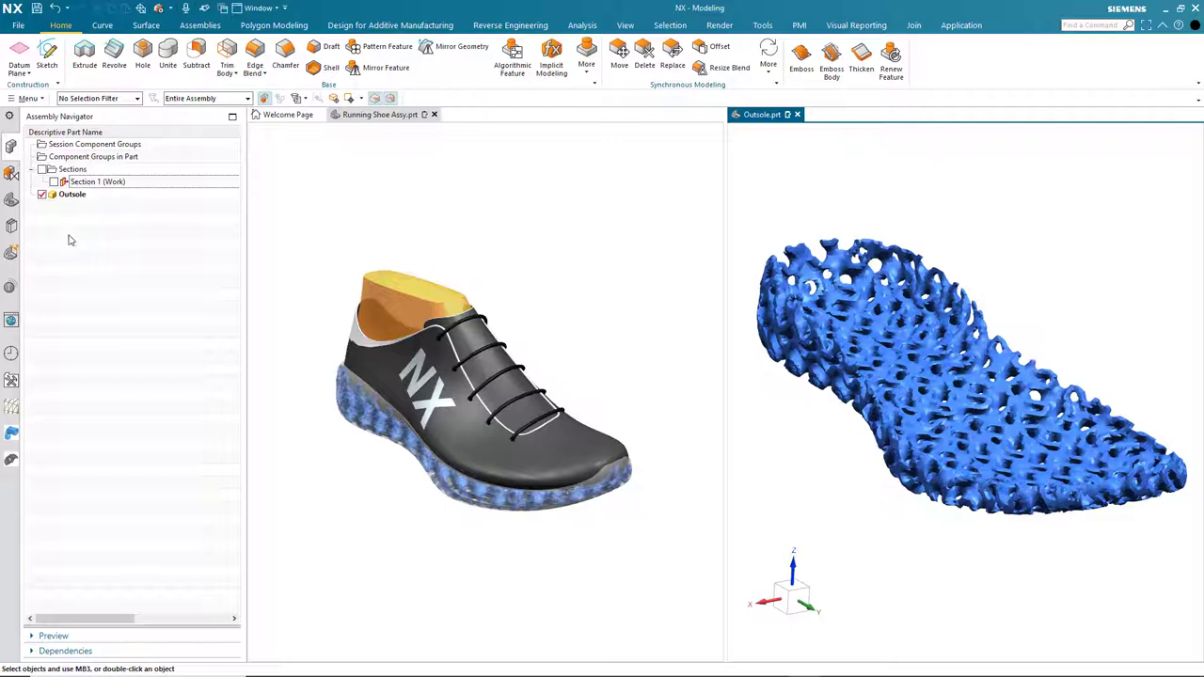
Show the original outsole solid again and hide the gyroid implicit model.
click(11, 199)
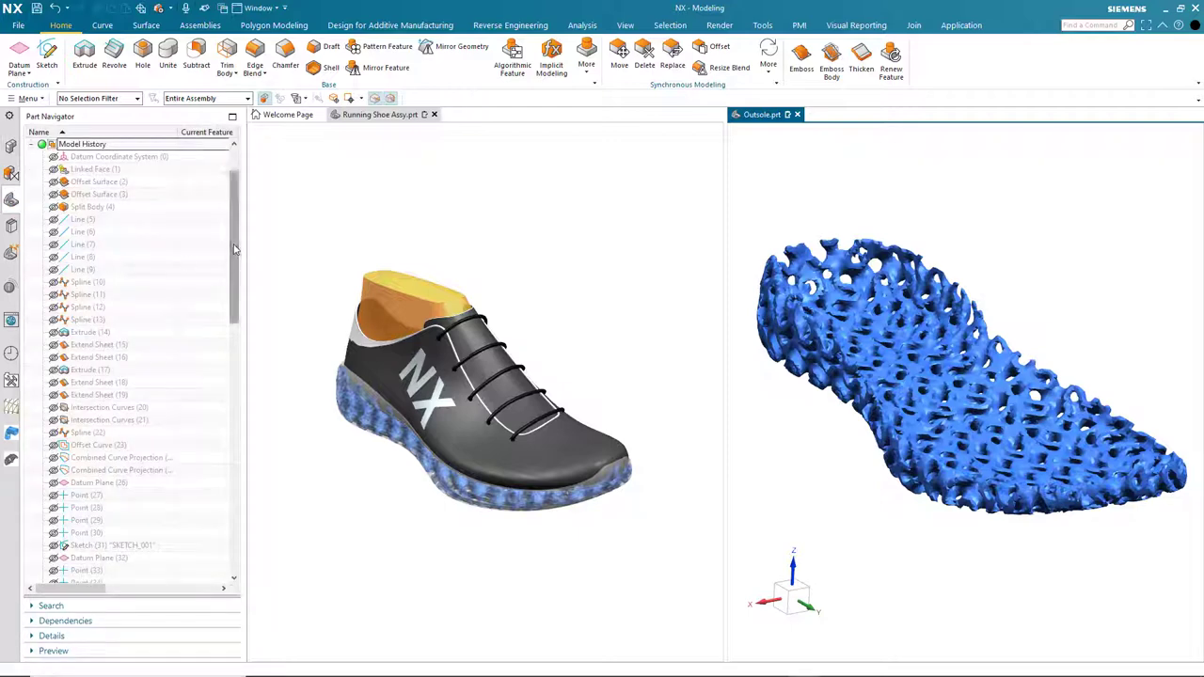
drag(234, 256, 237, 532)
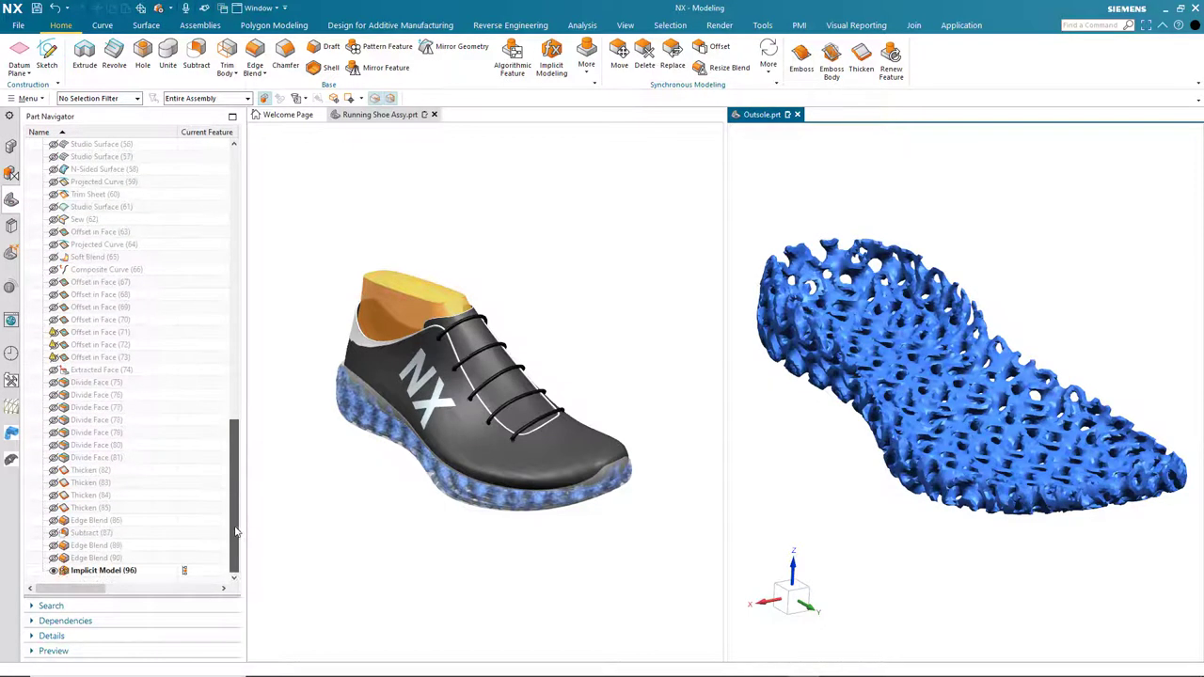
click(54, 570)
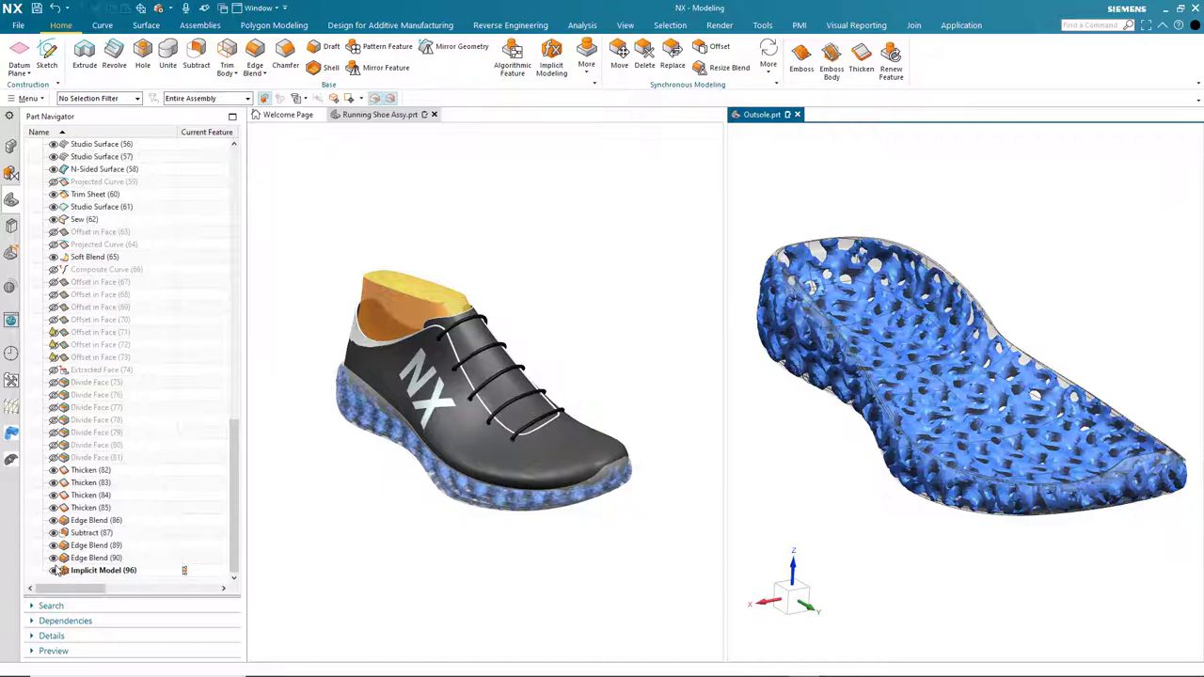
click(55, 570)
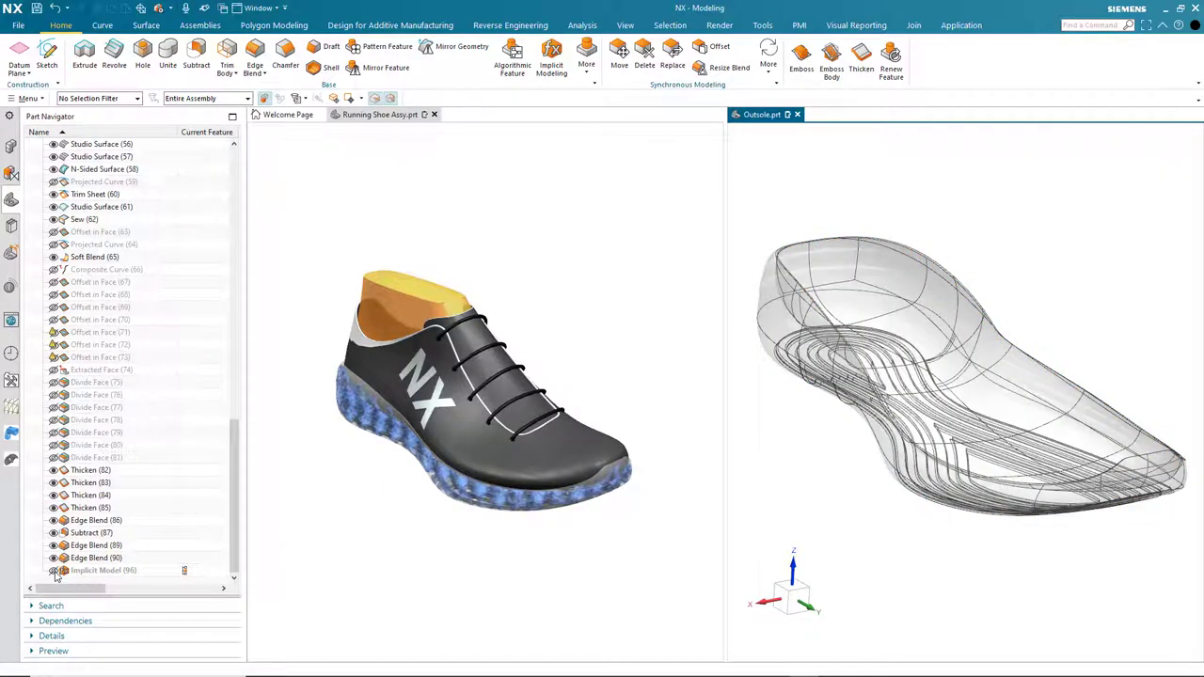
click(11, 148)
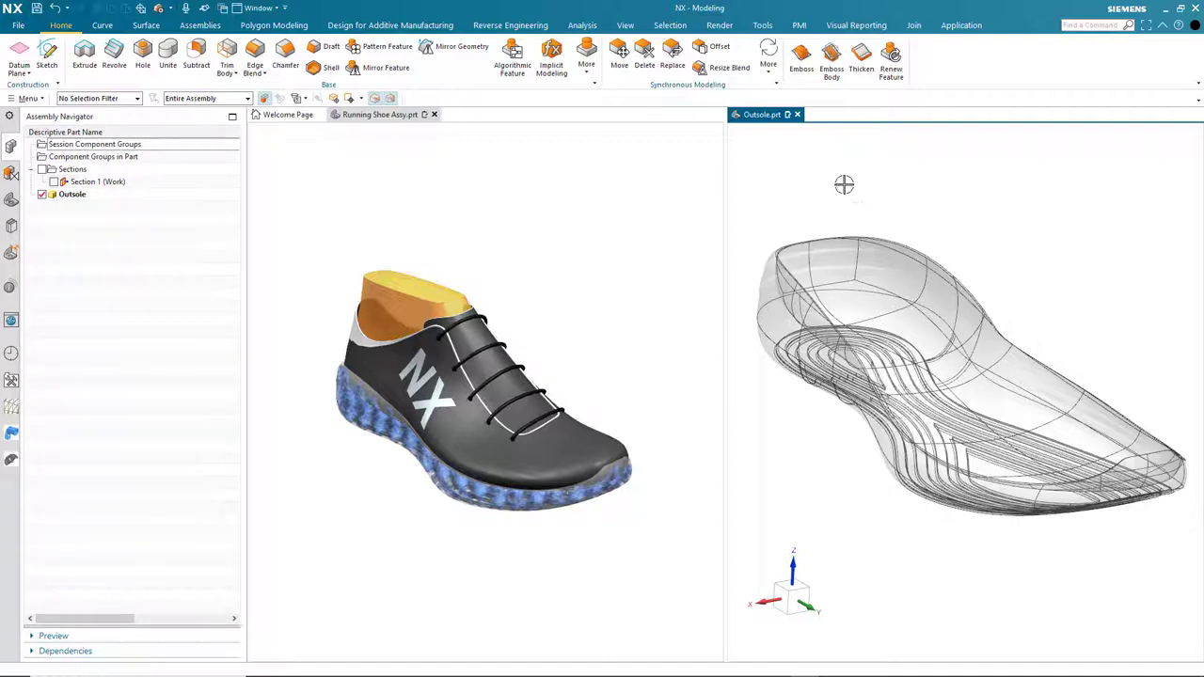
Start a second implicit model in the outsole part with a voxel size of 1.5.
click(552, 62)
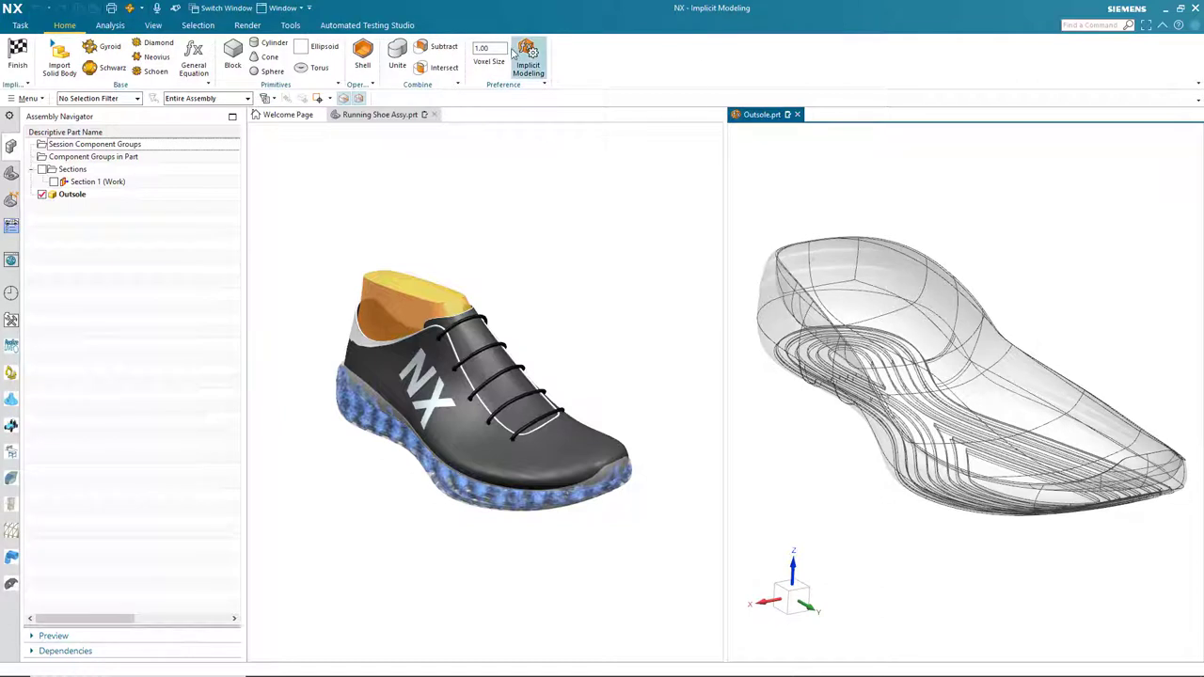
text(1)
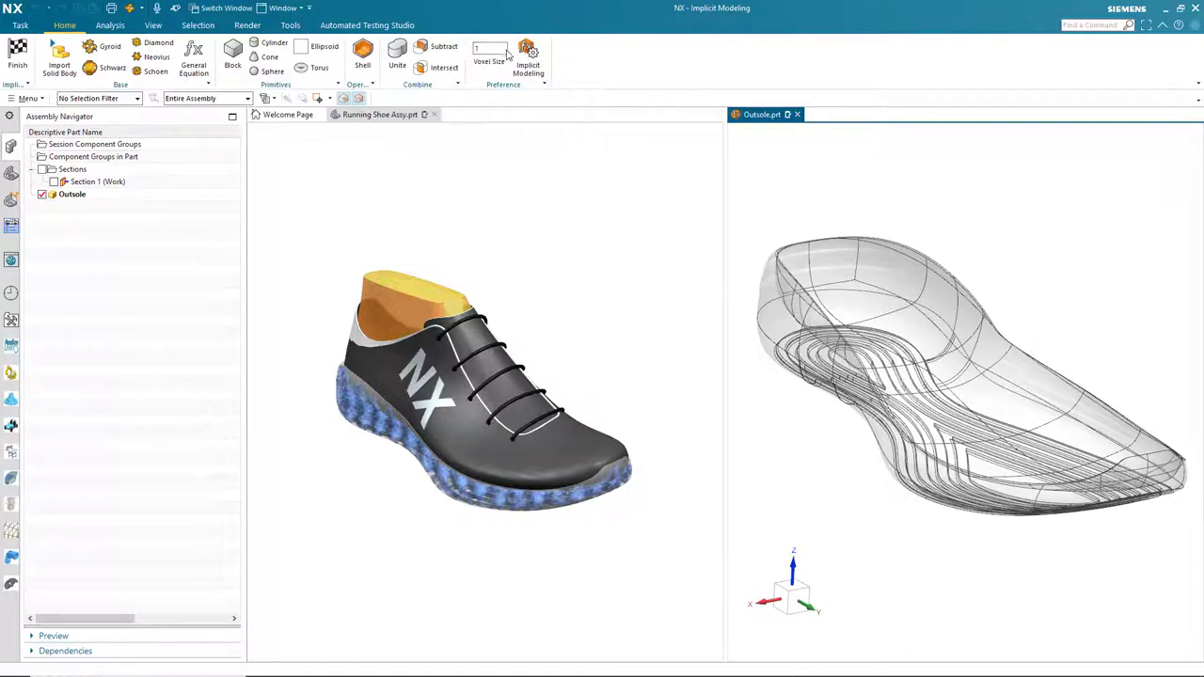
text(.5)
key(Return)
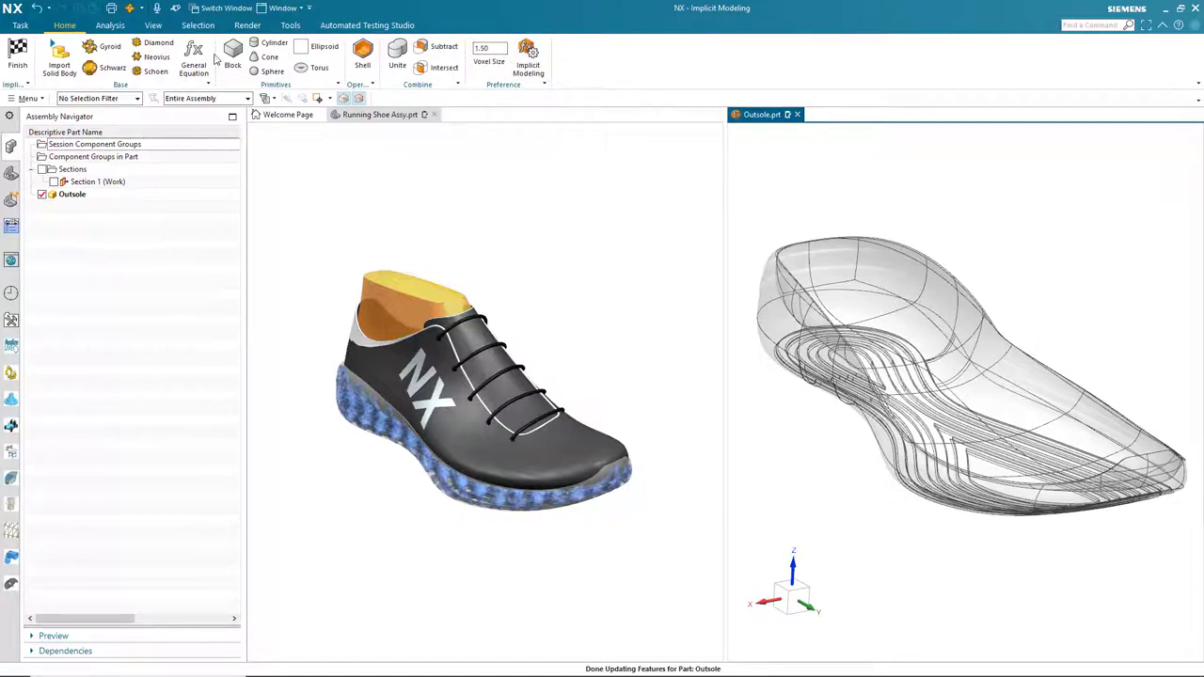
Import the outsole solid body into the implicit model with its input body hidden, and shell it with a 2 mm thickness.
click(59, 60)
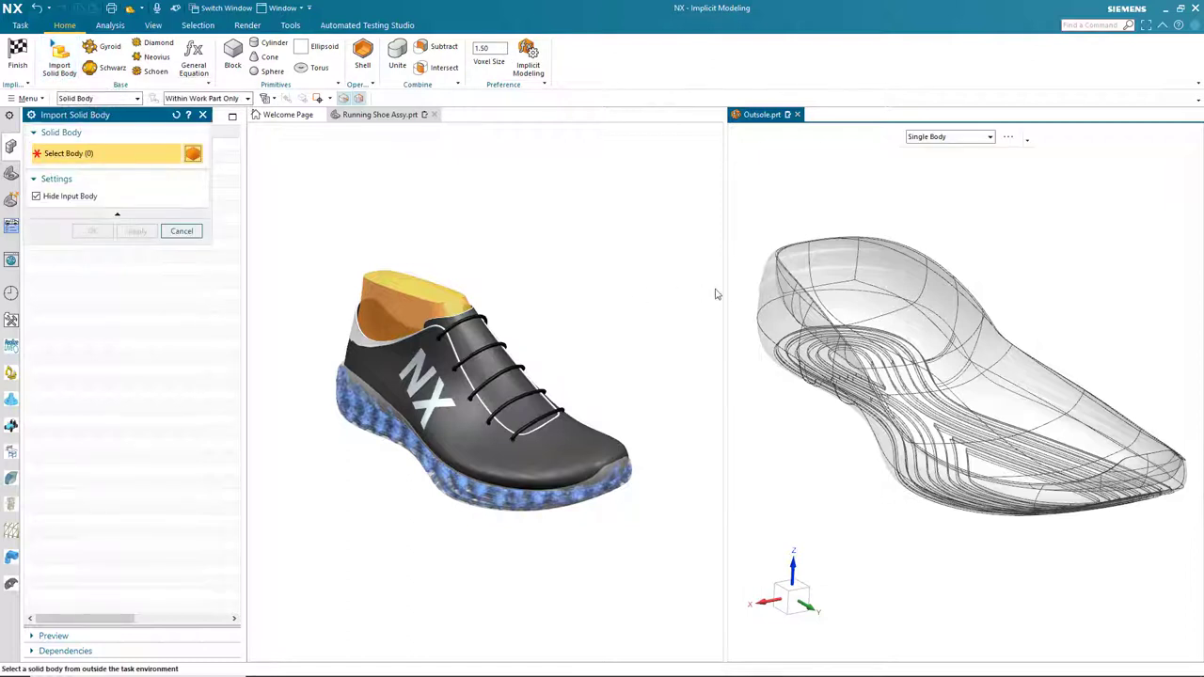
click(833, 252)
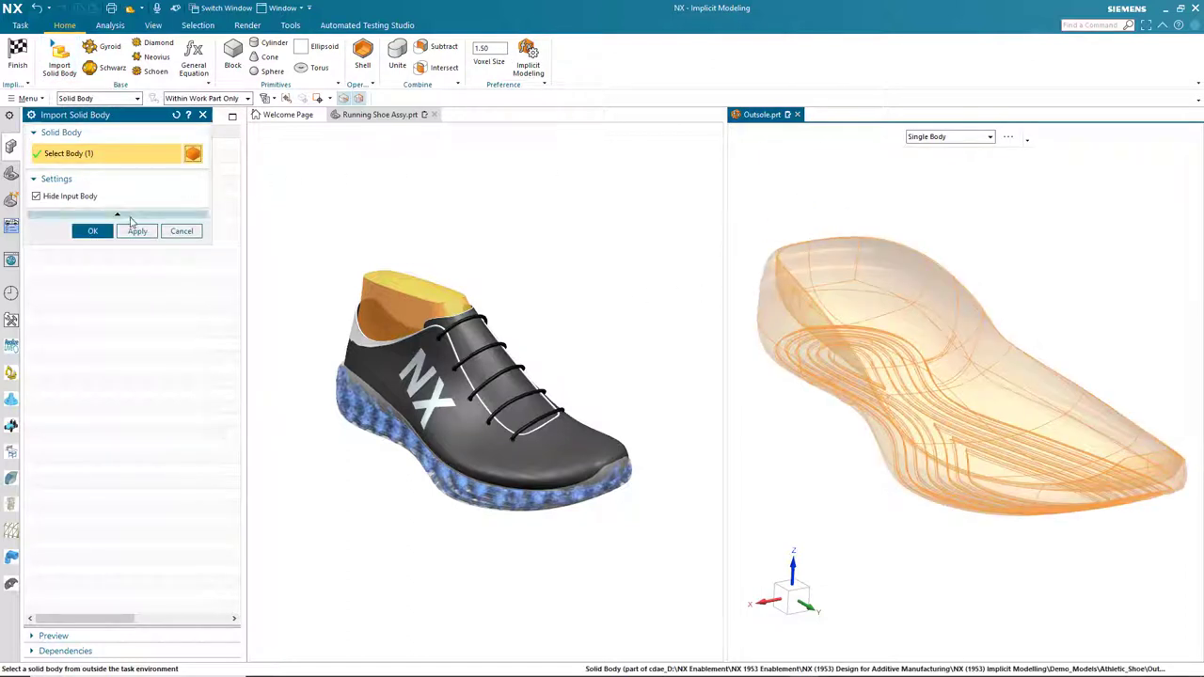
click(96, 233)
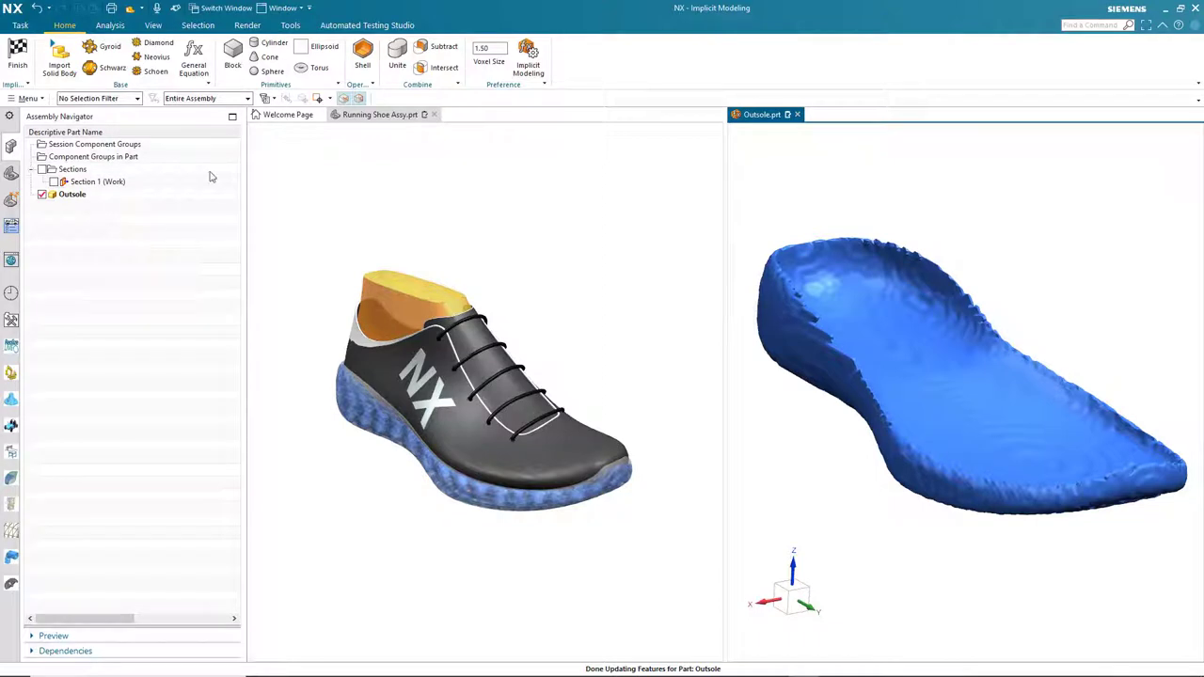
click(364, 58)
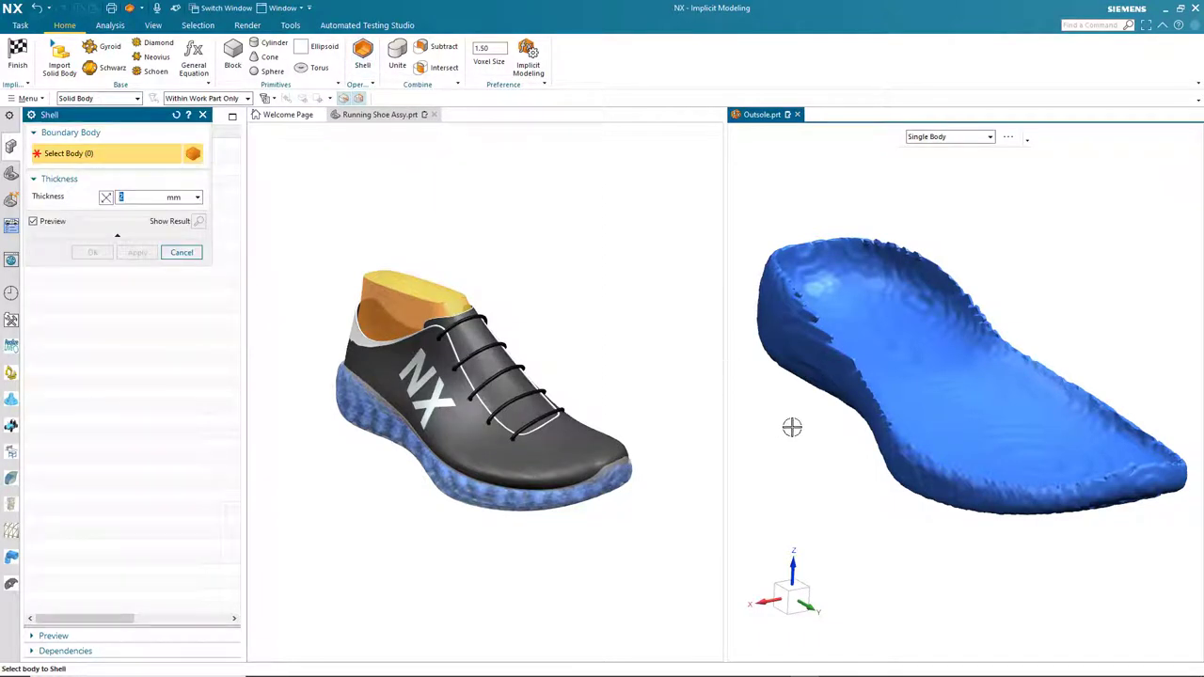
click(904, 356)
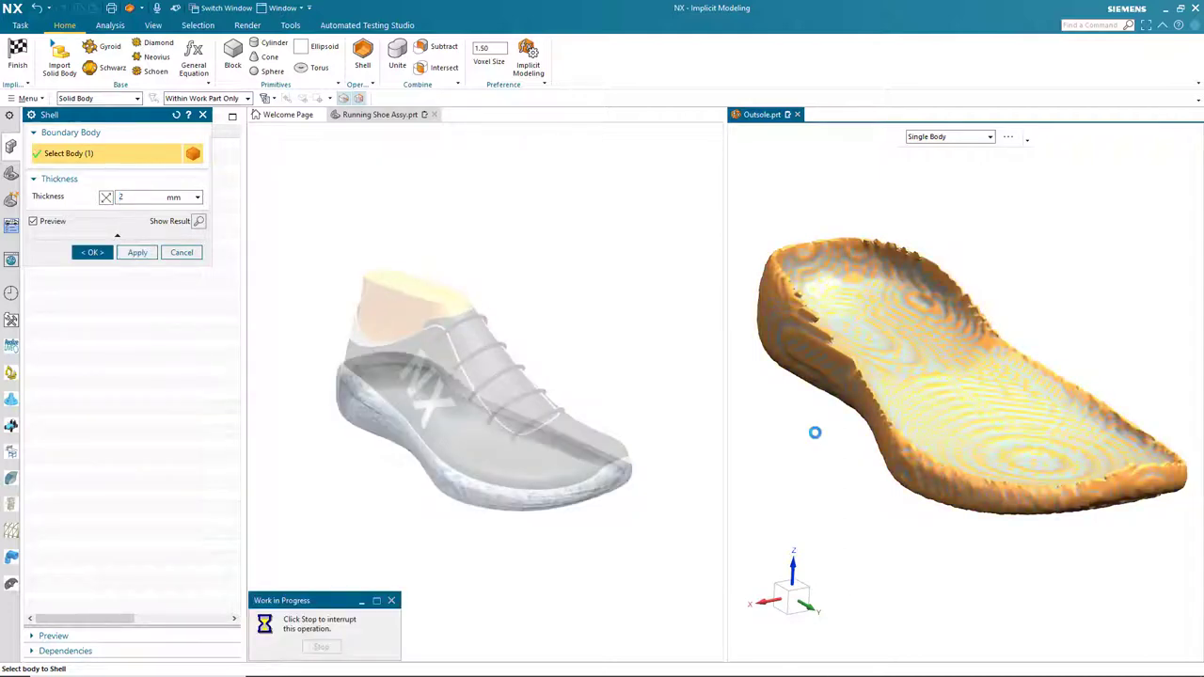
click(90, 252)
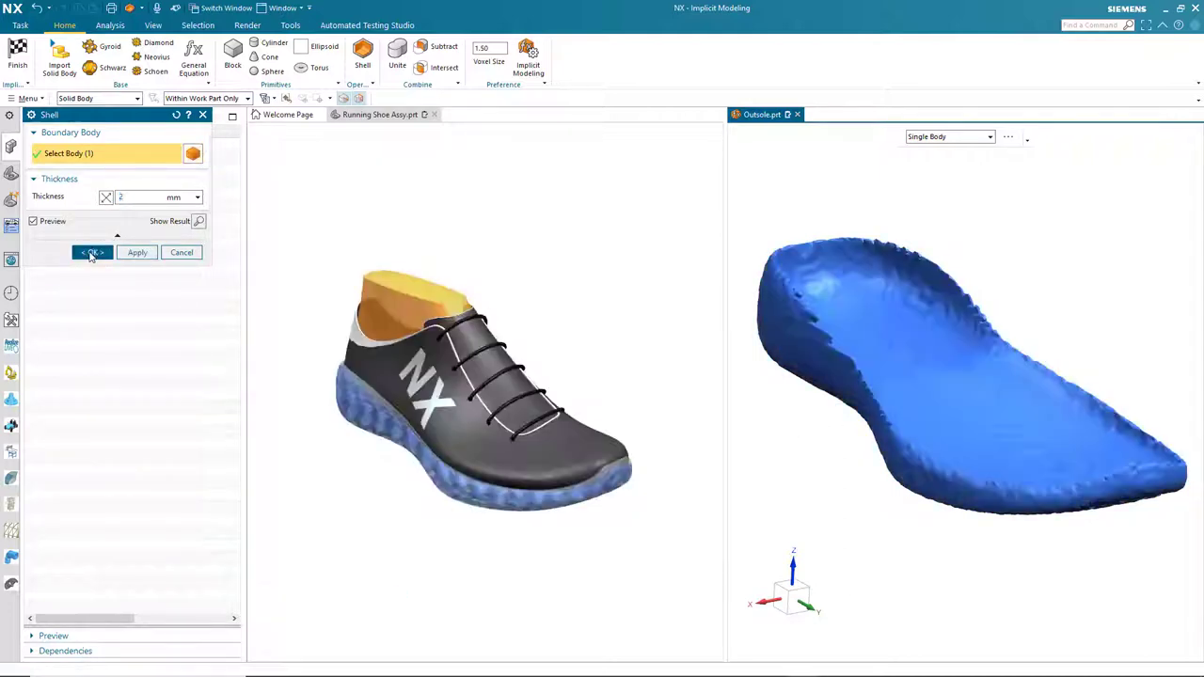
Clip the shelled outsole with the existing Y section moved to an offset of about 180 mm, and switch its clipping off.
double_click(91, 182)
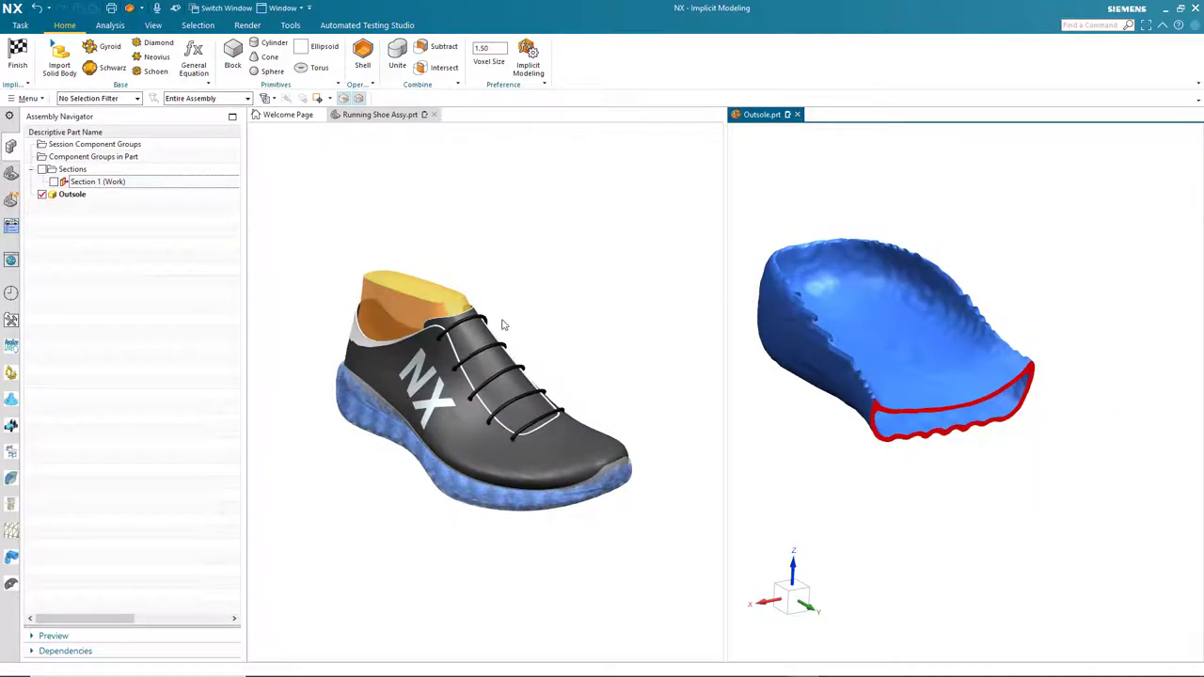
right_click(103, 187)
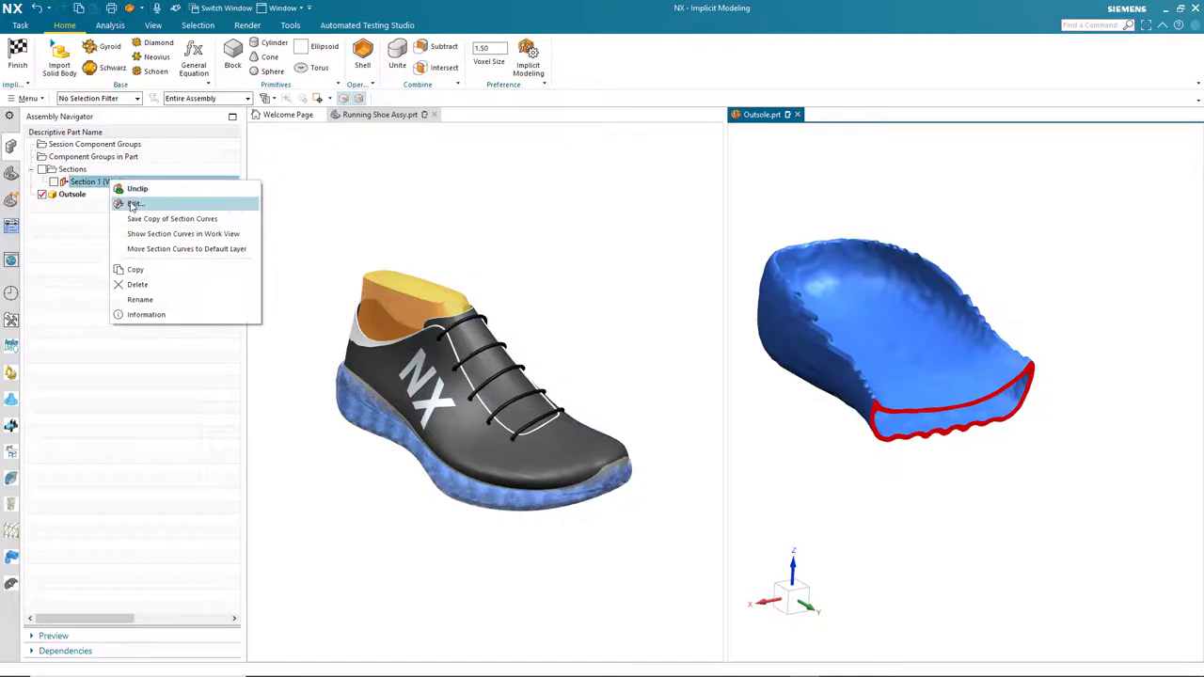
click(131, 204)
drag(1035, 478, 1041, 440)
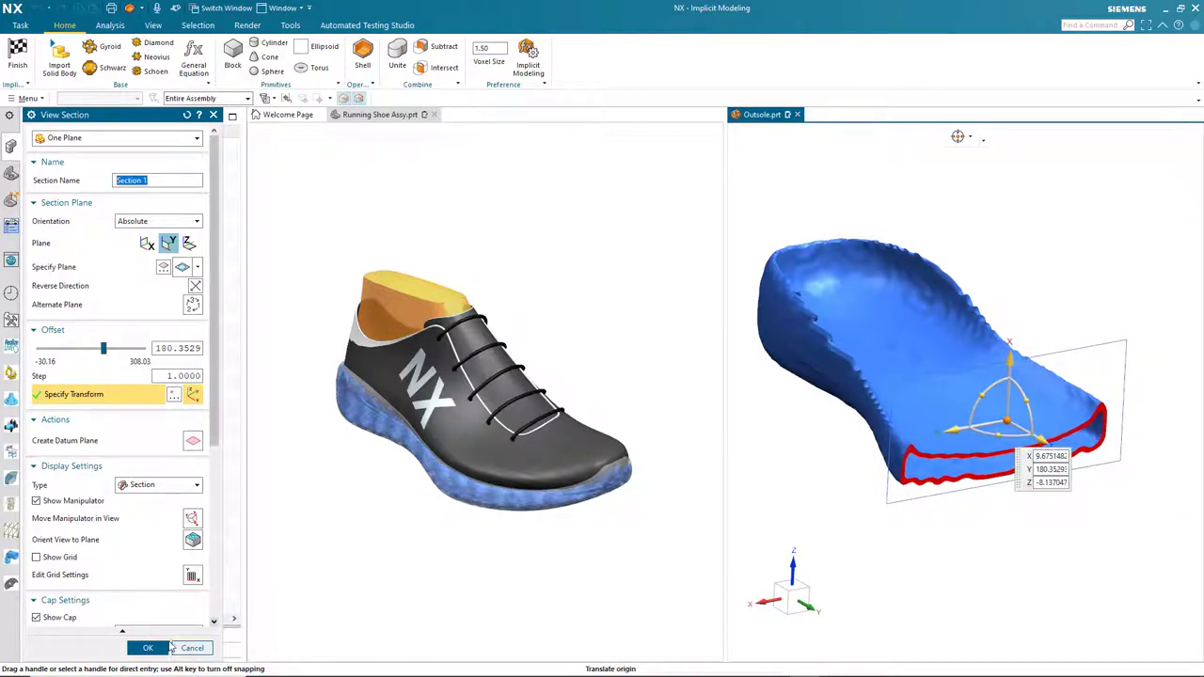
click(150, 648)
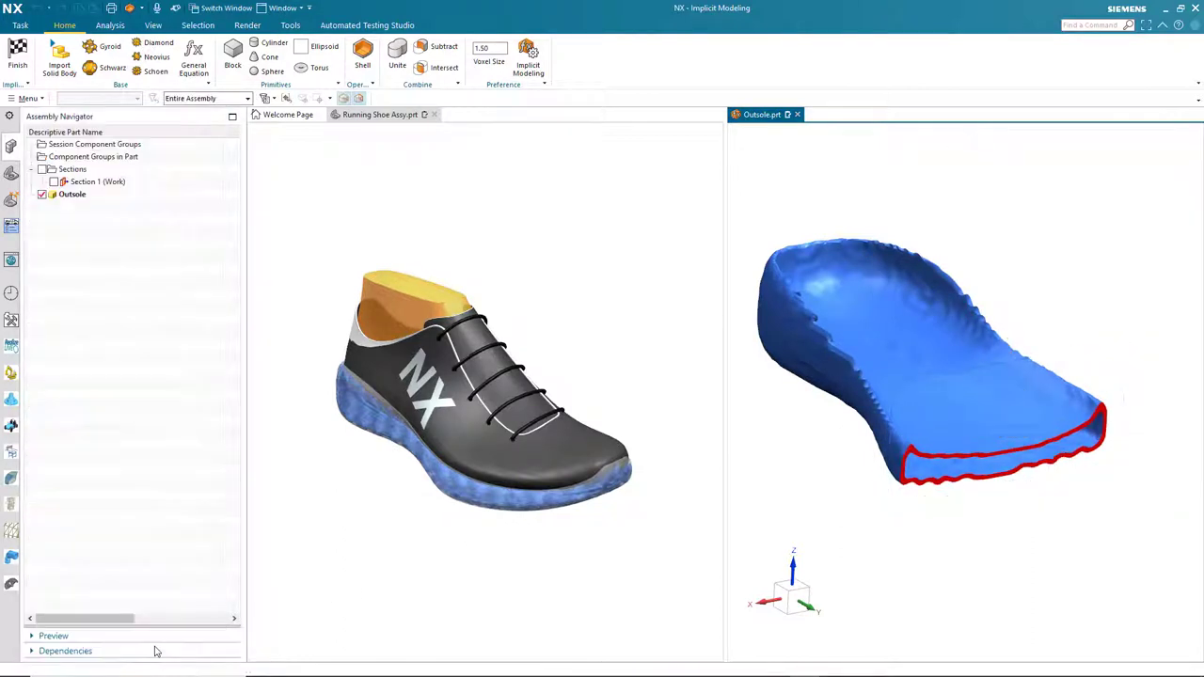
double_click(104, 185)
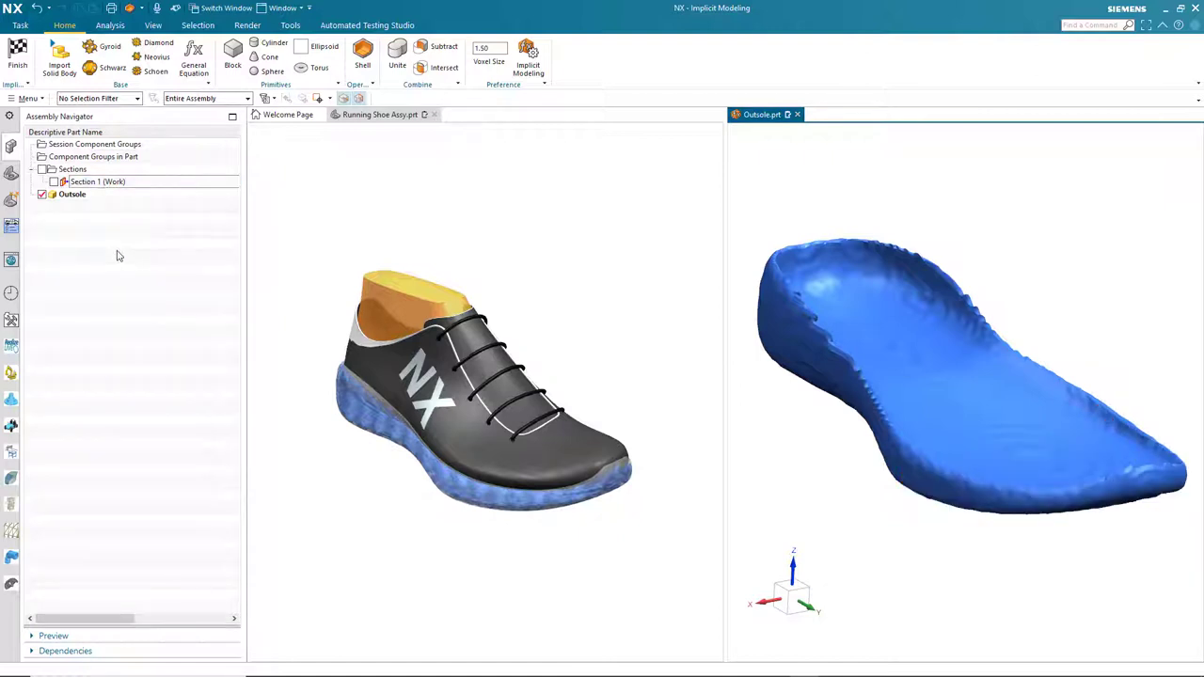
Finish the implicit model and extract the shell's inner face with the original hidden, using section clipping temporarily to reach it.
click(17, 56)
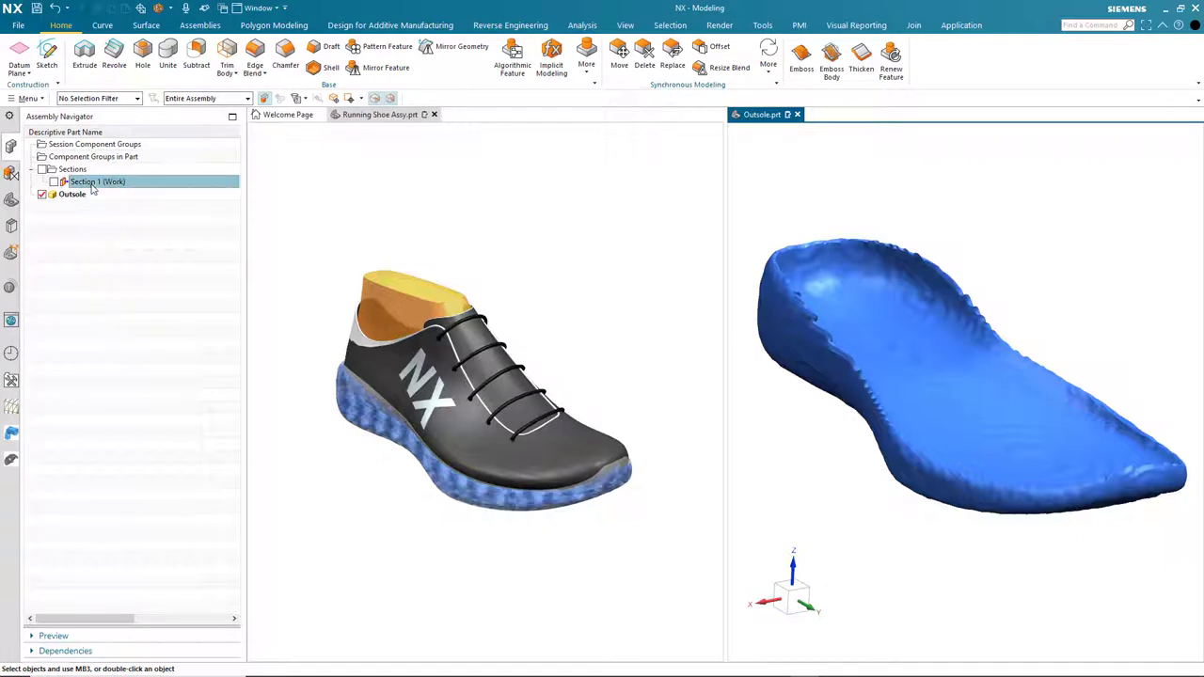
double_click(94, 182)
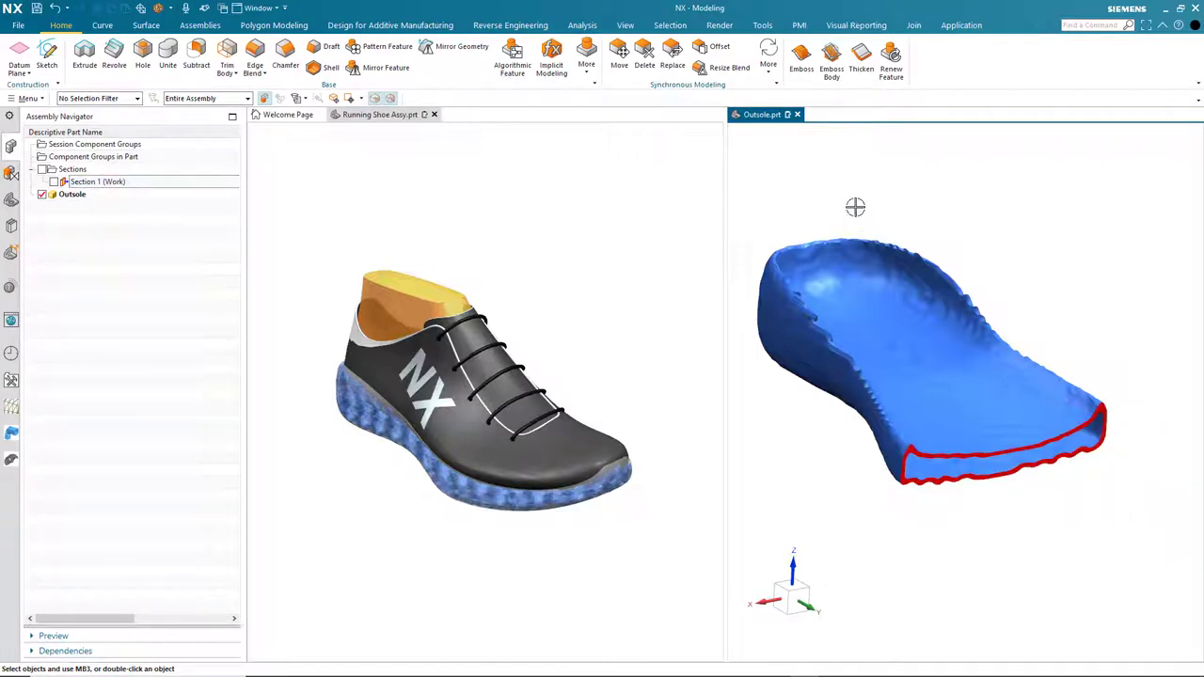
click(587, 68)
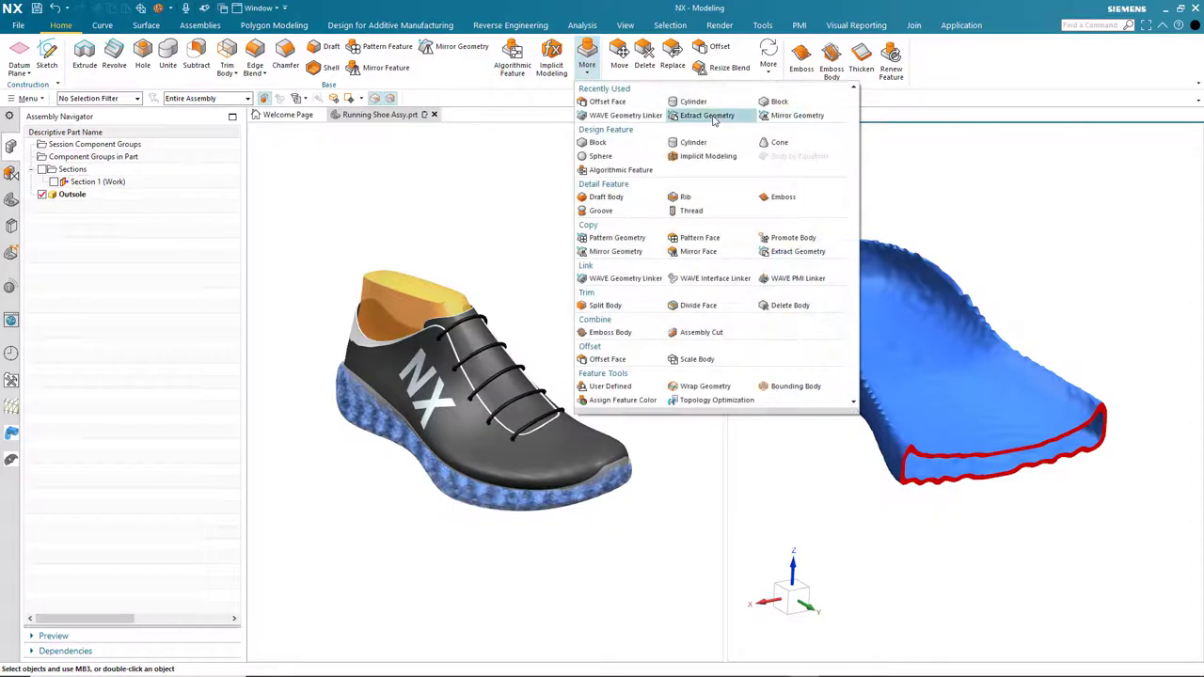
click(701, 115)
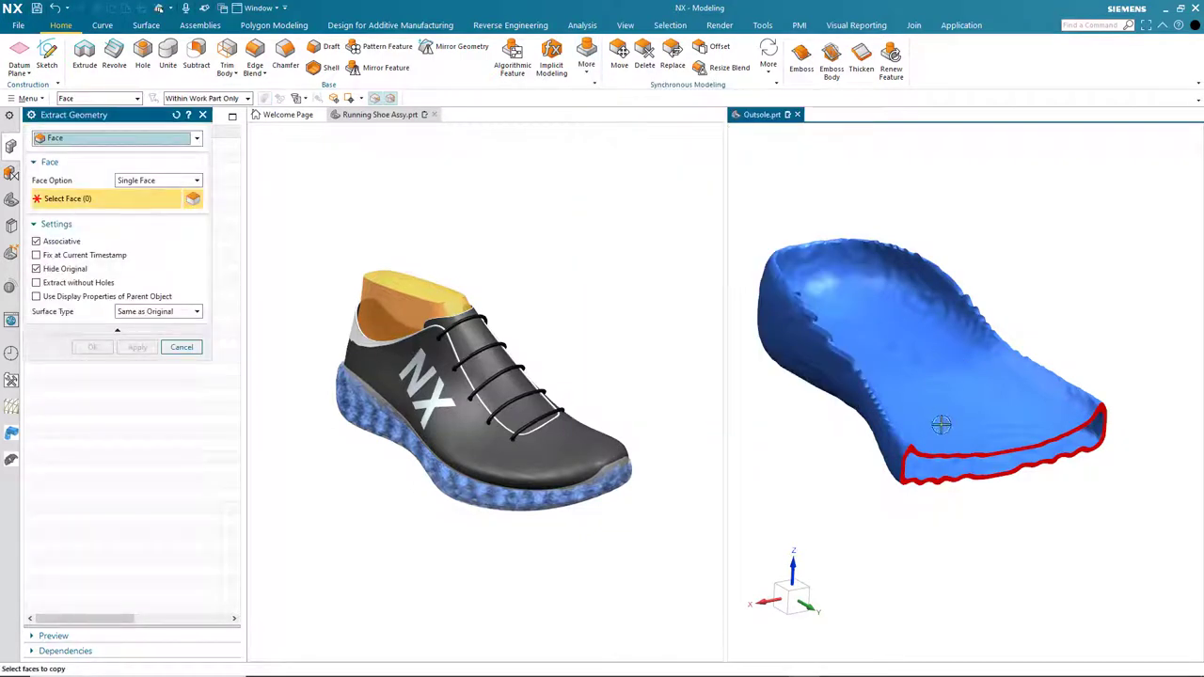
click(934, 468)
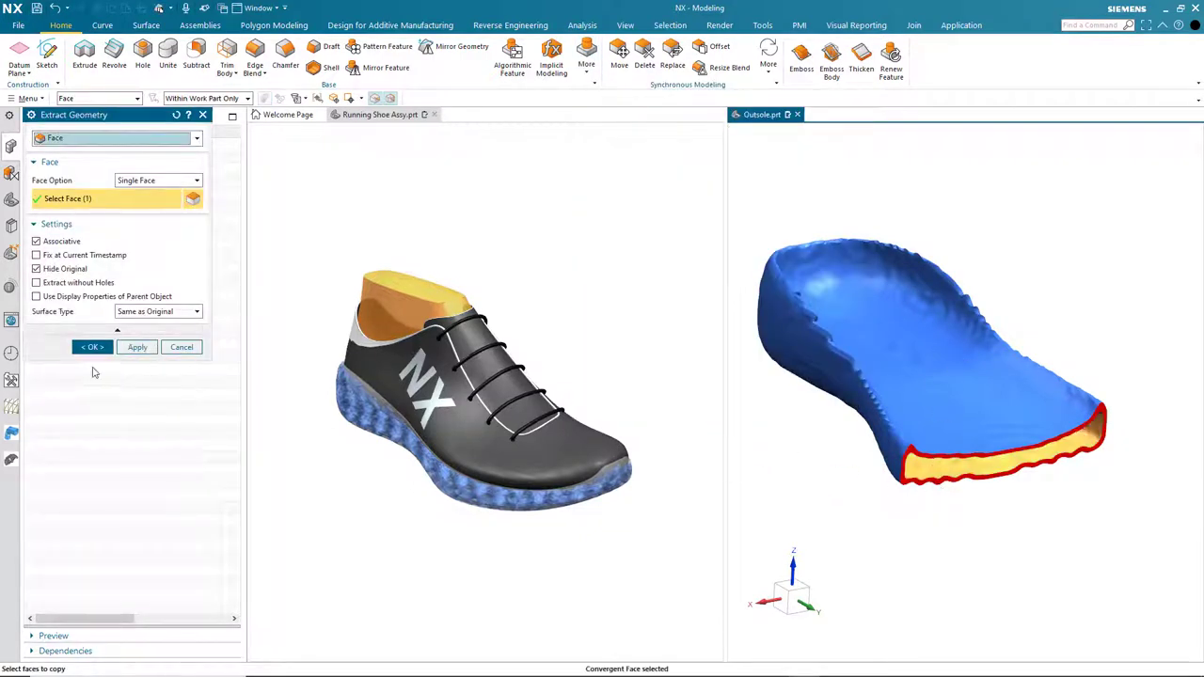
click(95, 347)
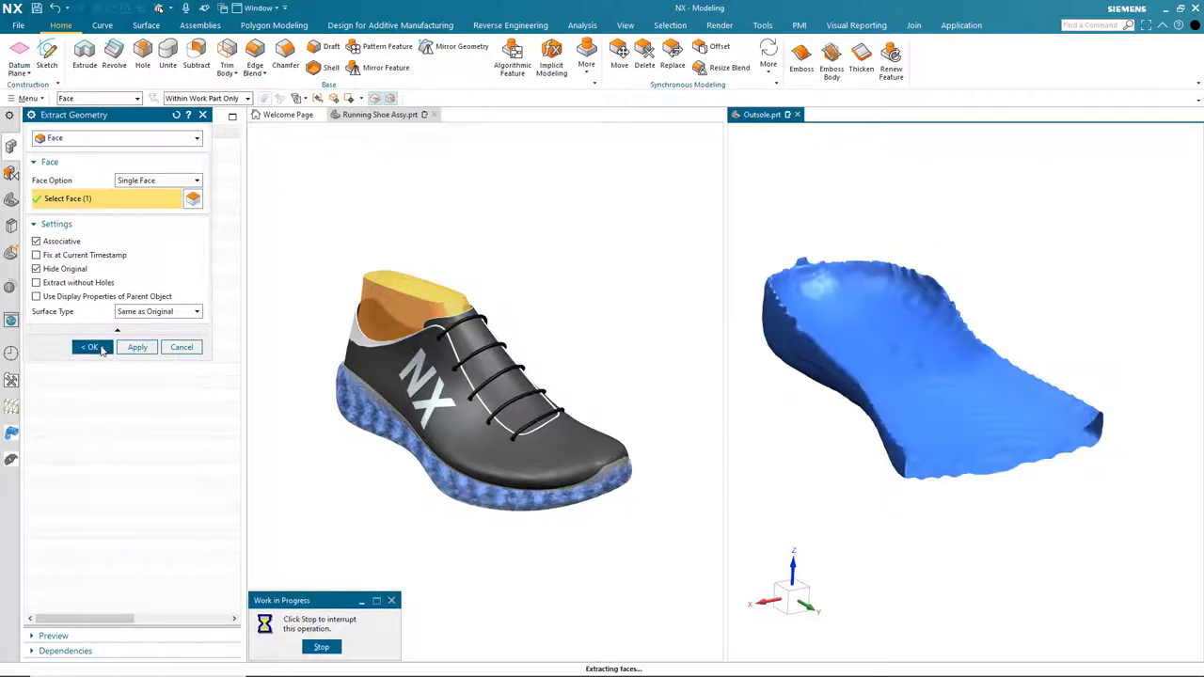
double_click(97, 182)
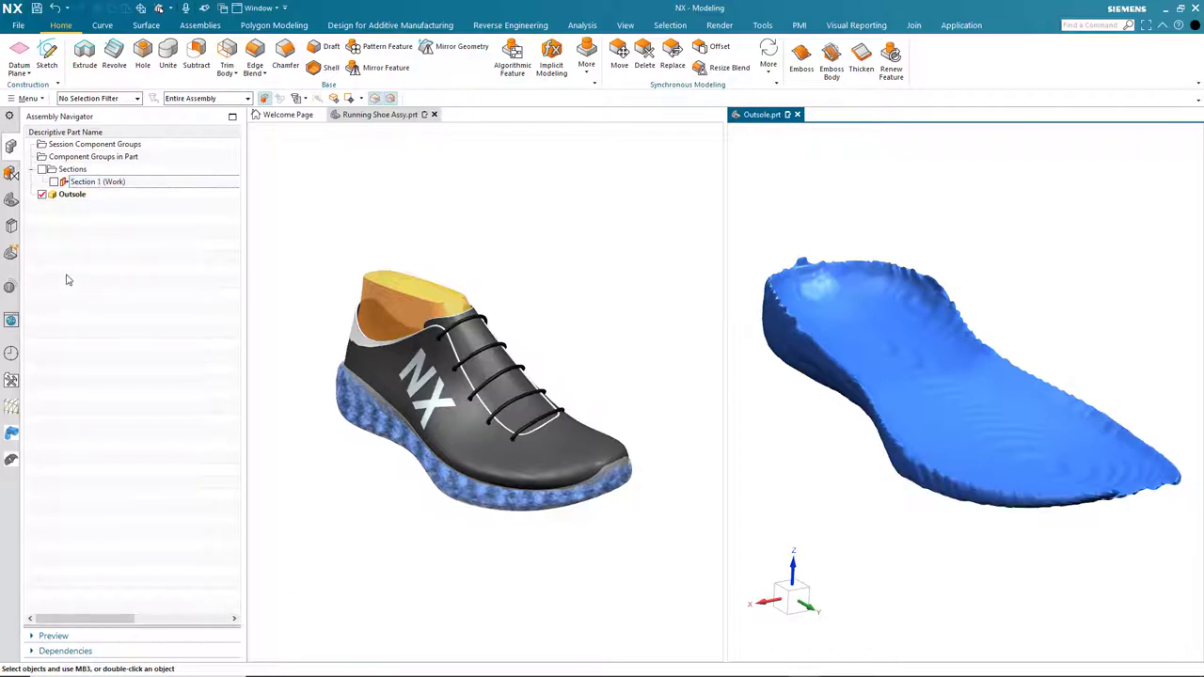
Show the gyroid implicit model, trim it with the extracted face in the reversed direction, and hide that face.
click(12, 199)
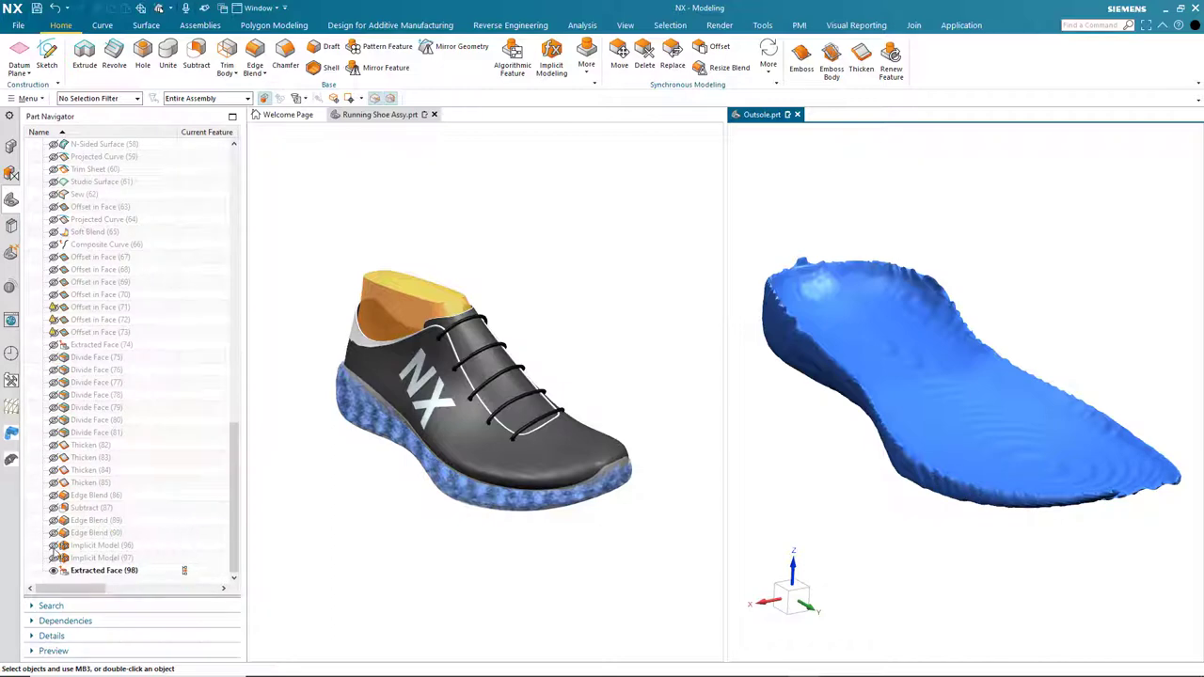
click(54, 546)
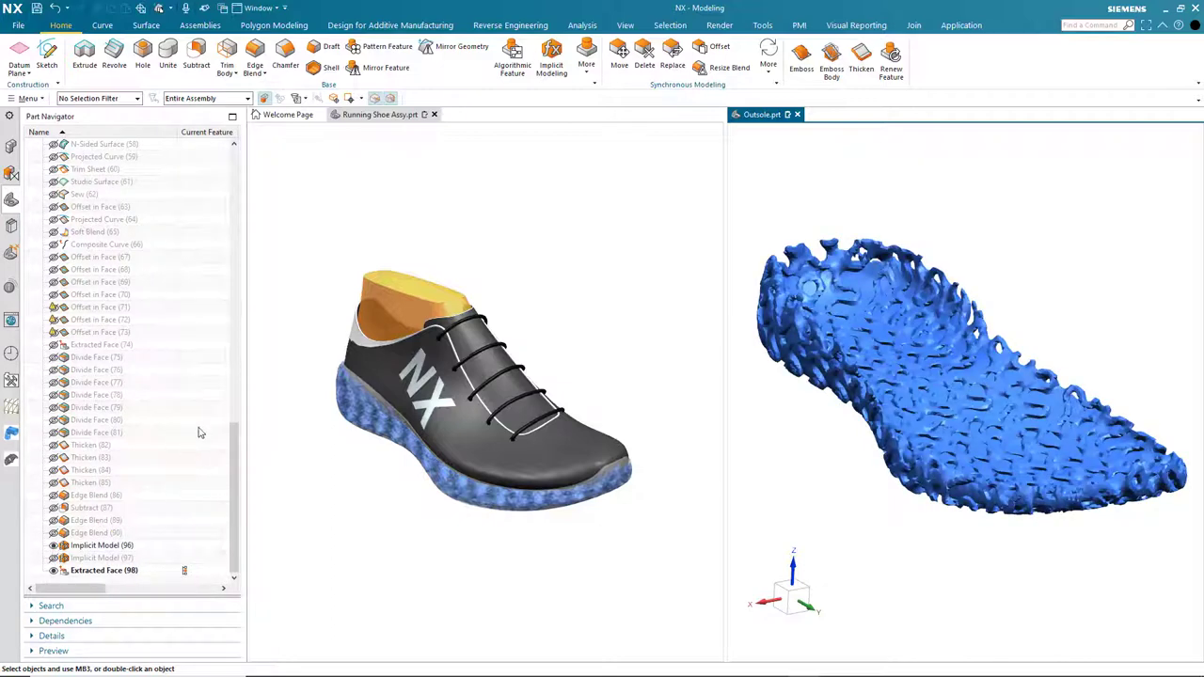
click(226, 56)
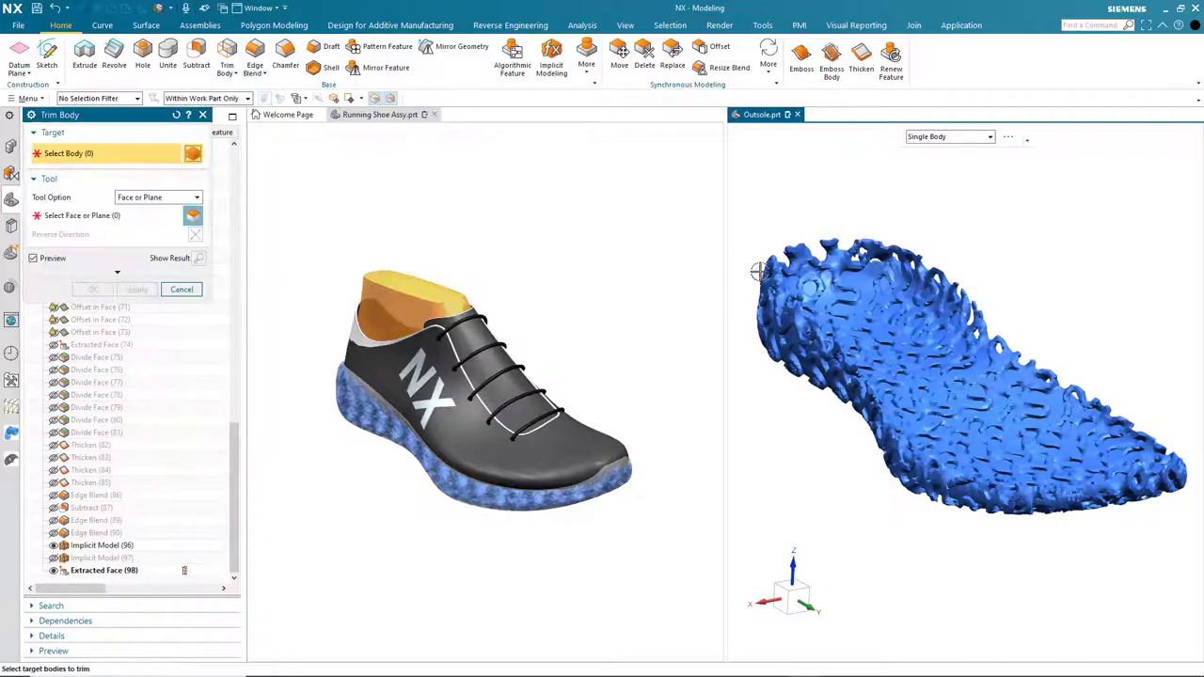
click(840, 256)
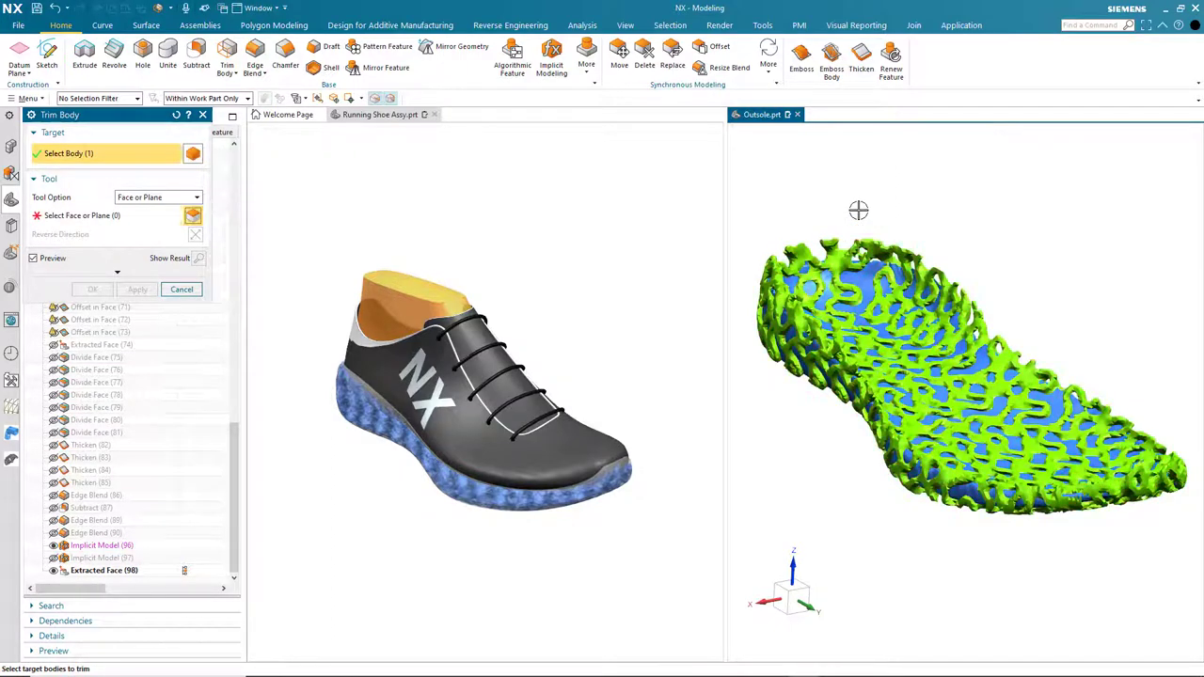
click(860, 273)
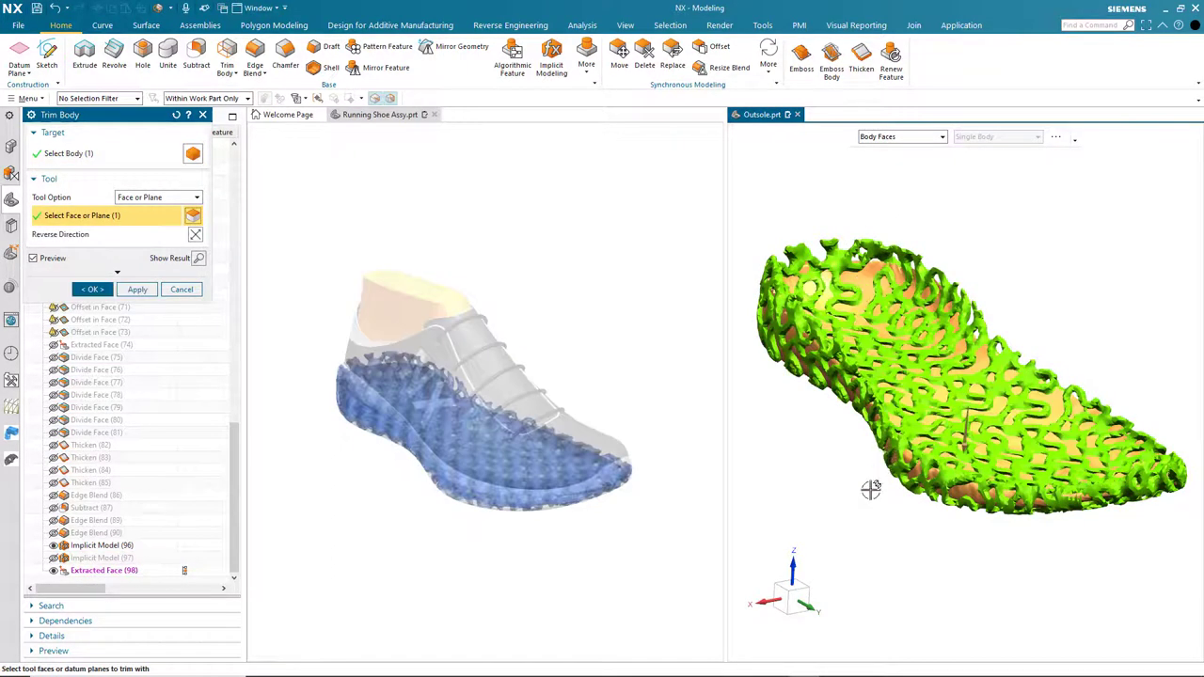
click(196, 236)
click(100, 292)
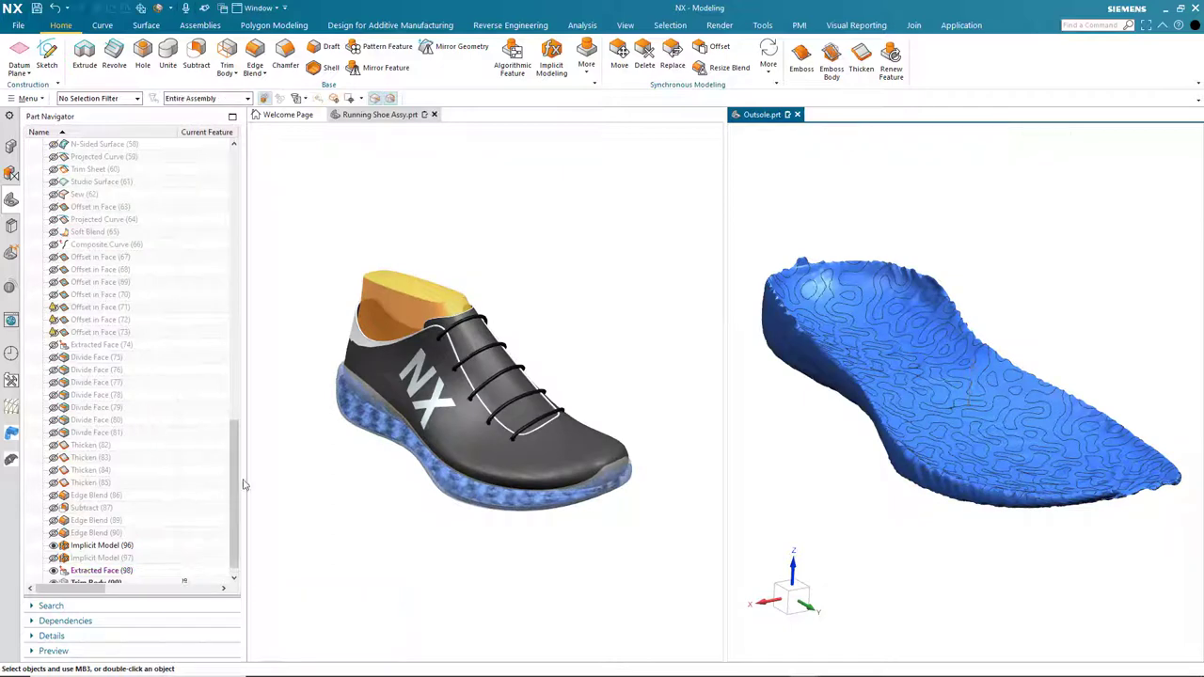
scroll(233, 527, down, 1)
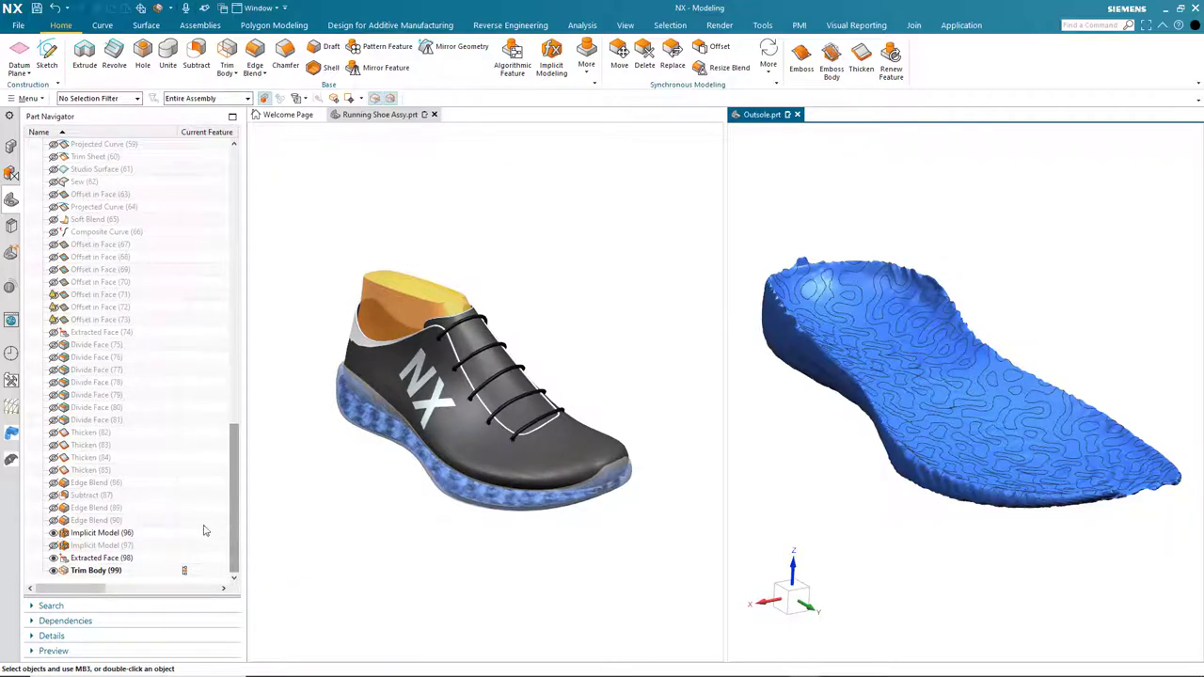
click(53, 558)
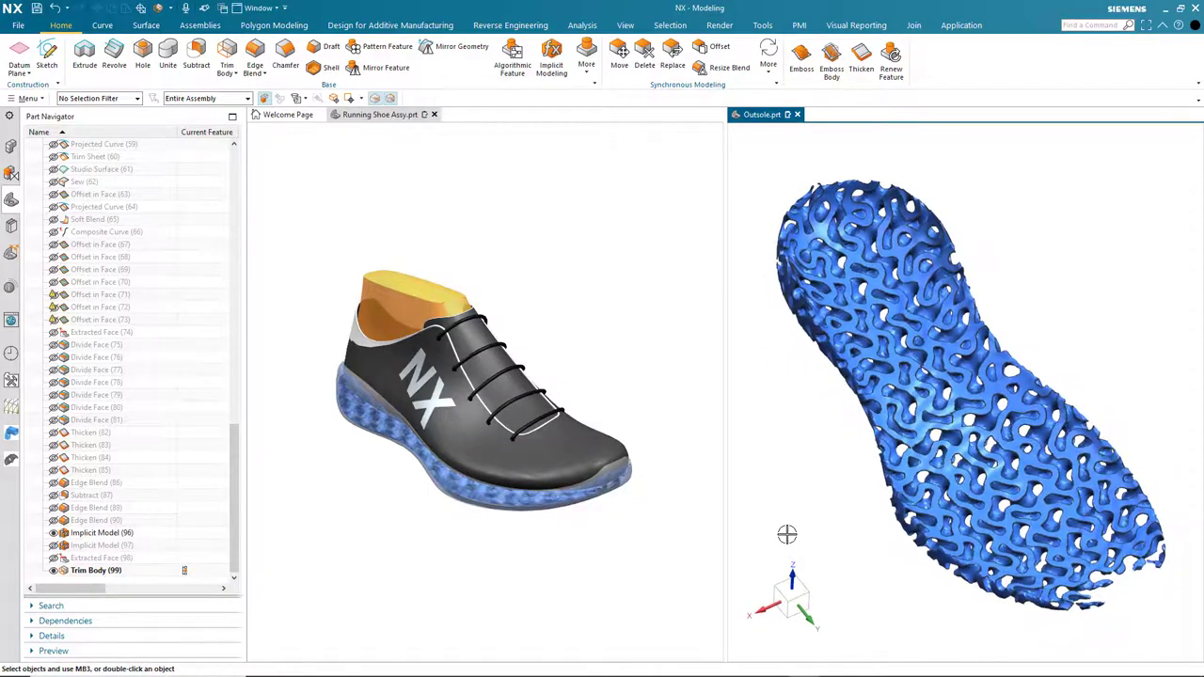
Hide the trimmed lattice and show the extracted inner face together with the original outsole solid.
click(54, 570)
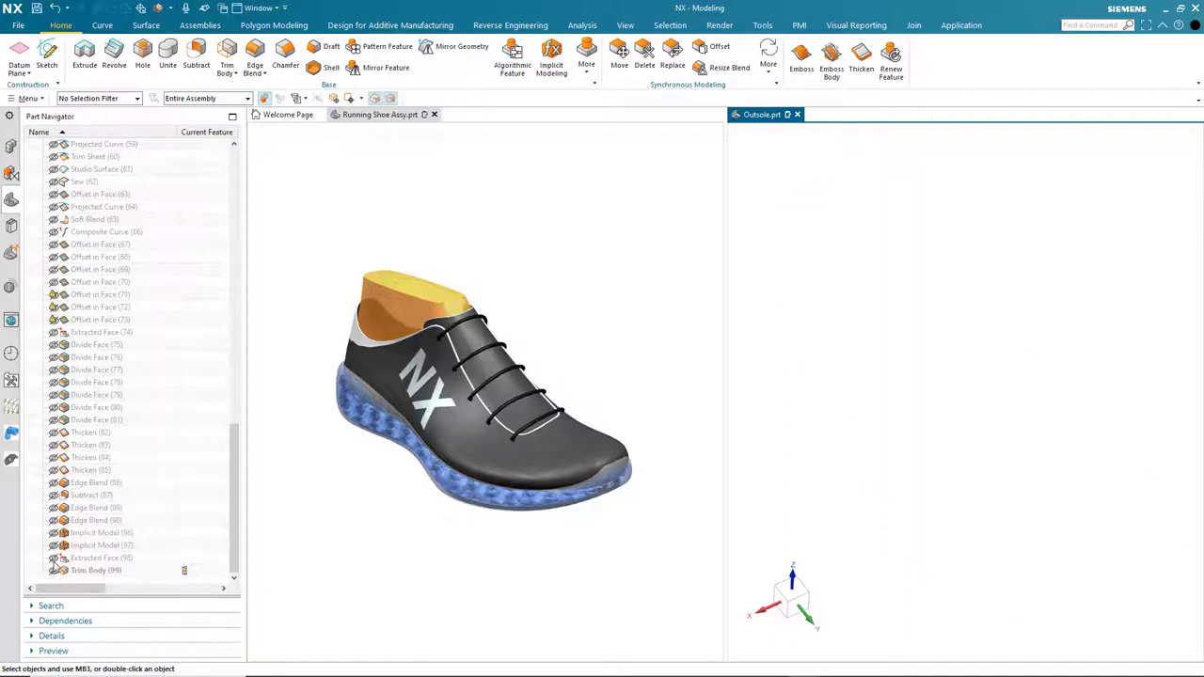
click(54, 558)
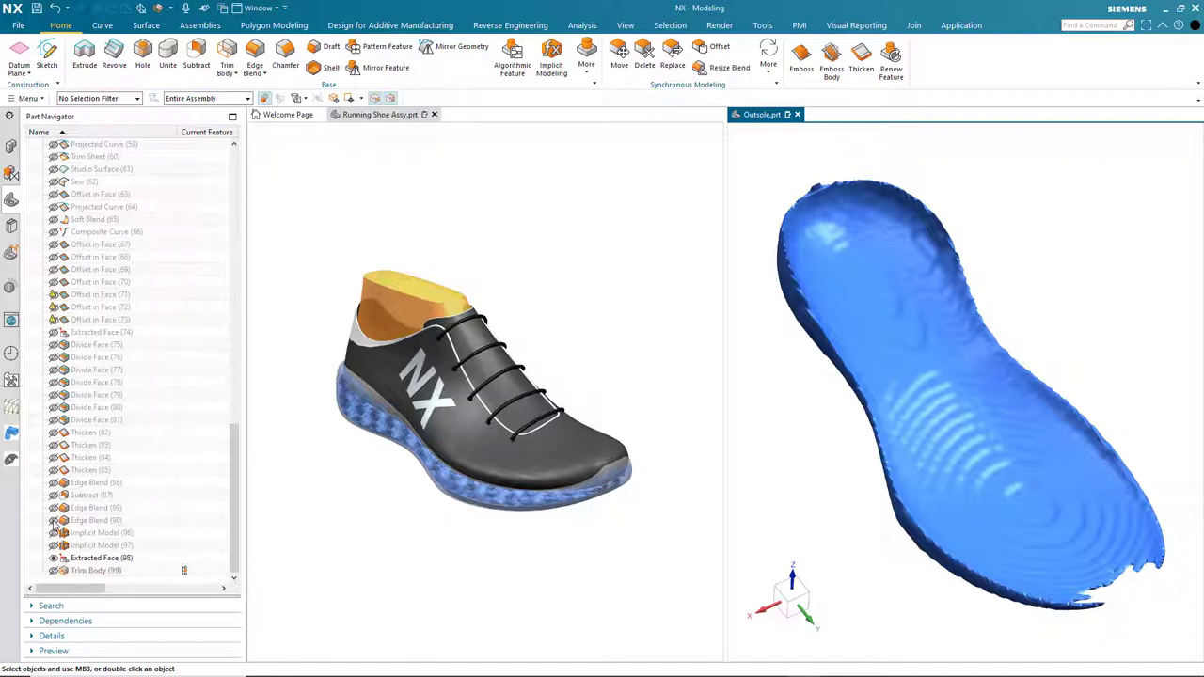
click(54, 520)
middle_drag(914, 406, 830, 175)
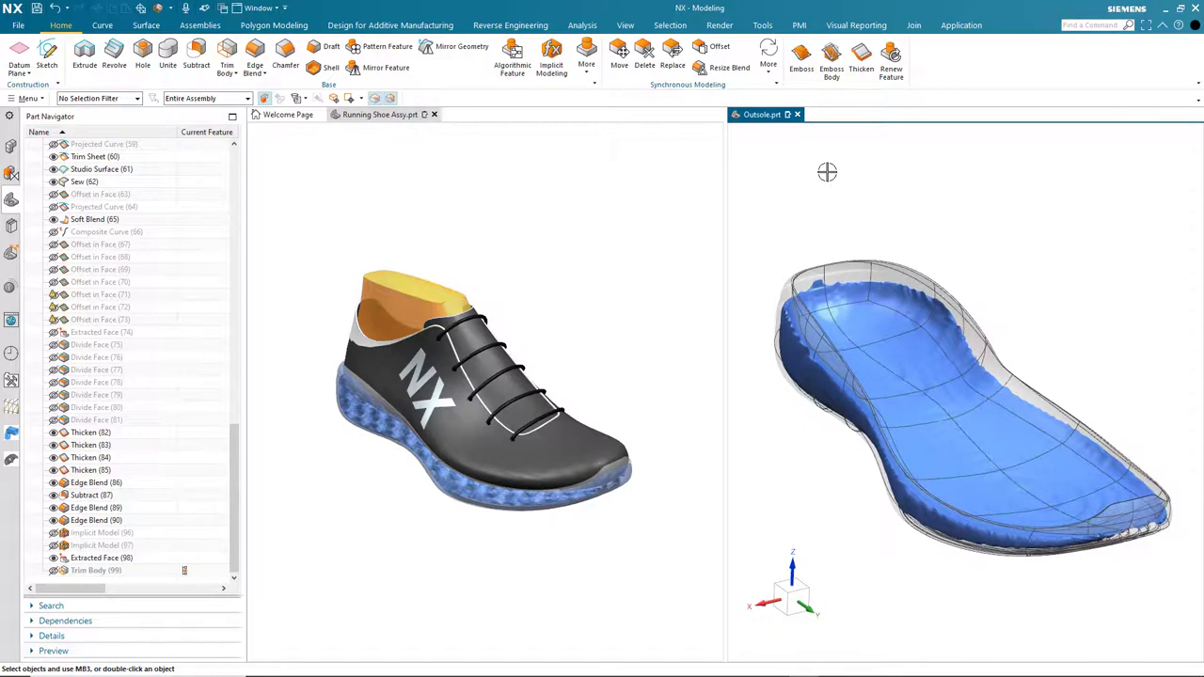
Trim the original outsole solid with the extracted inner face, keeping the default trim direction.
click(226, 51)
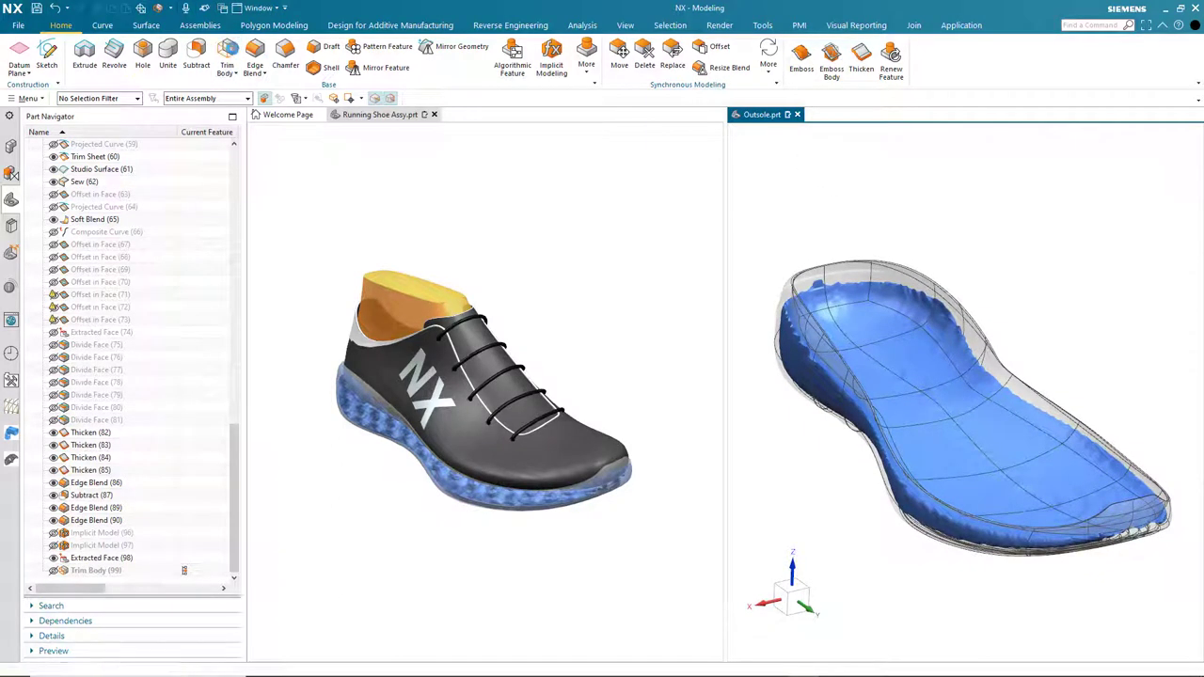
click(865, 272)
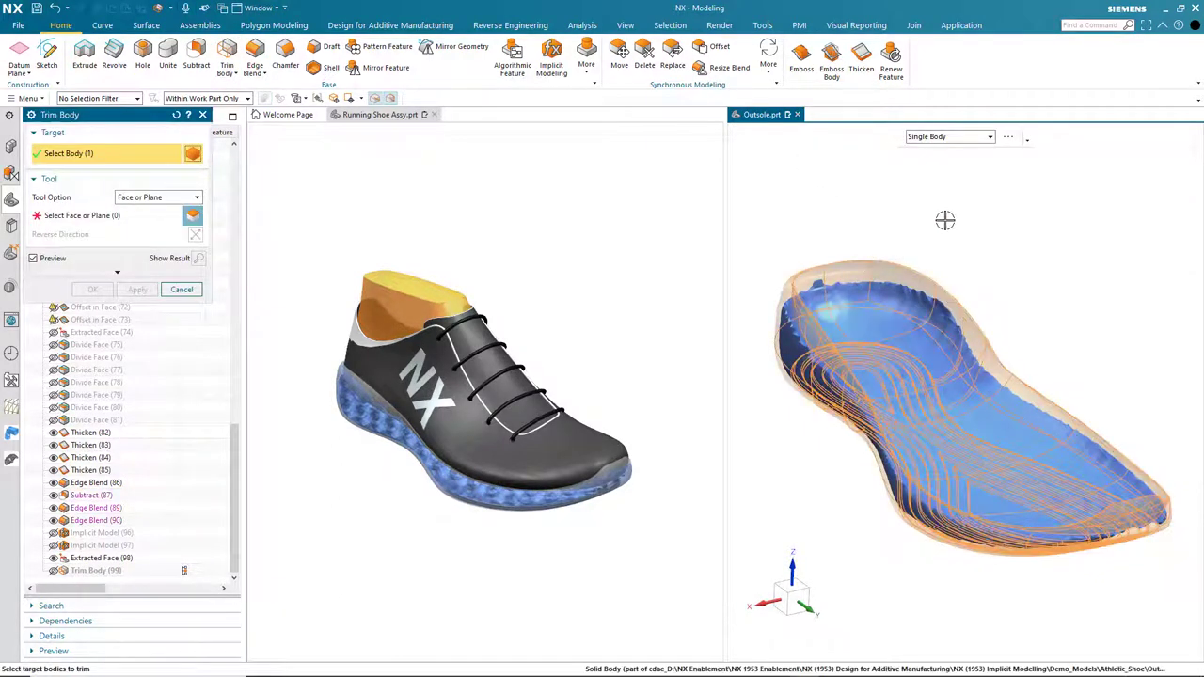
click(914, 298)
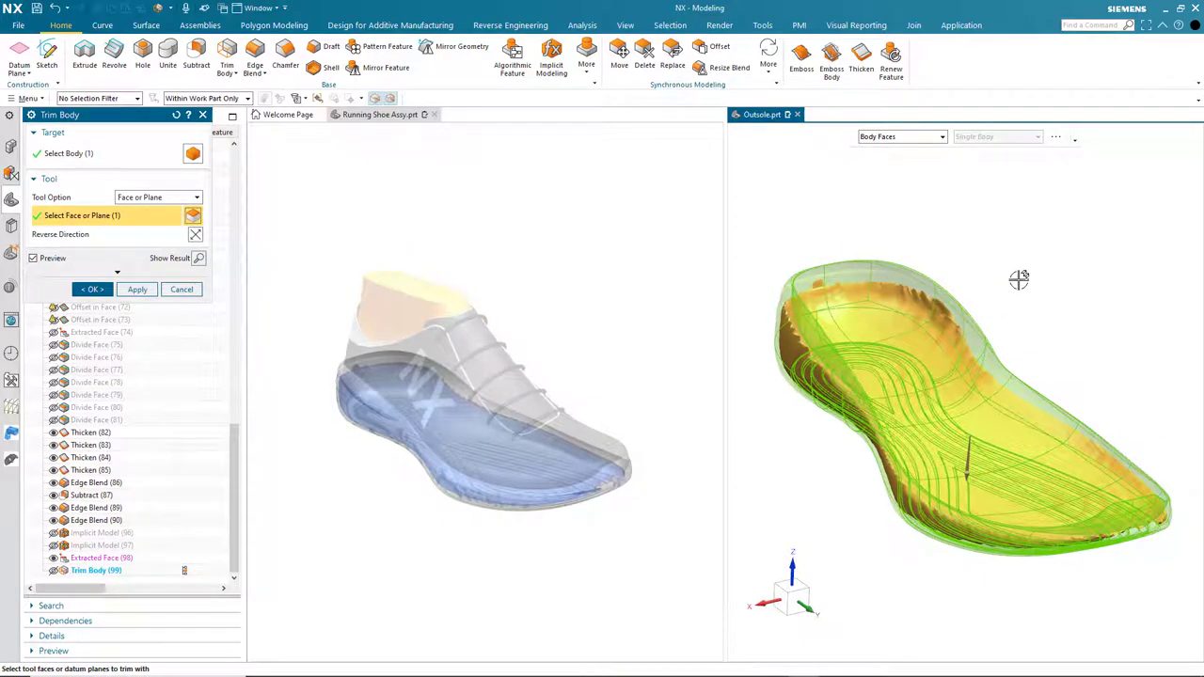
click(92, 290)
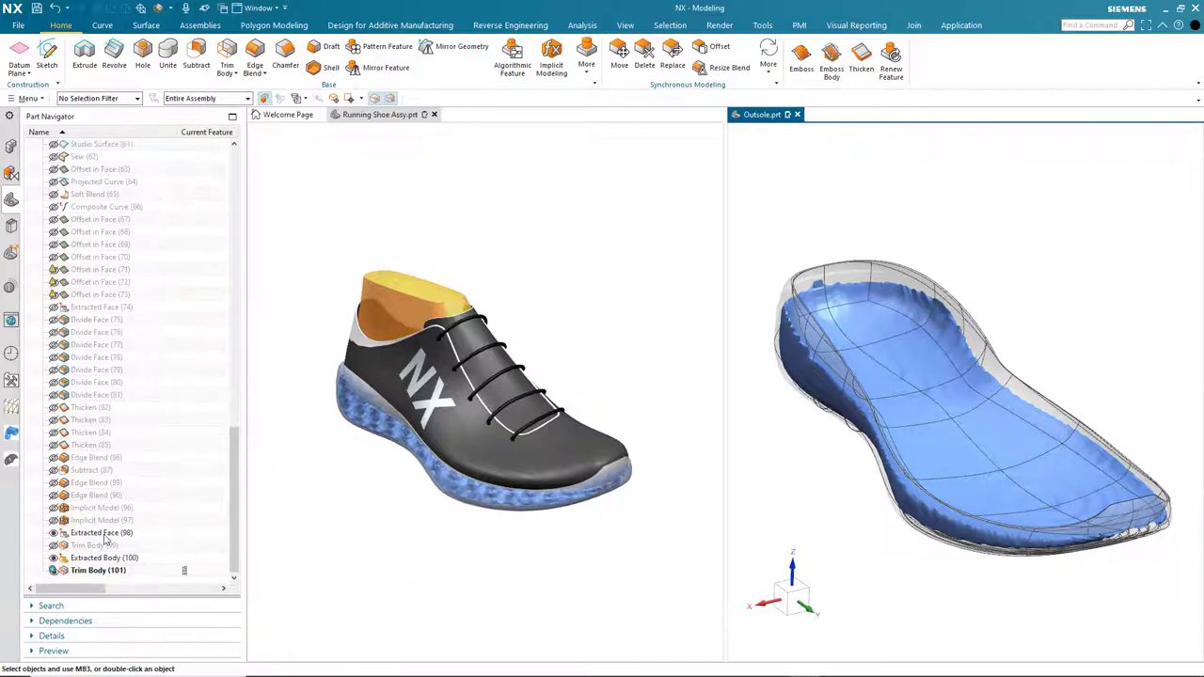
Hide the extracted face and clip the trimmed outsole solid with the existing Y section.
click(55, 534)
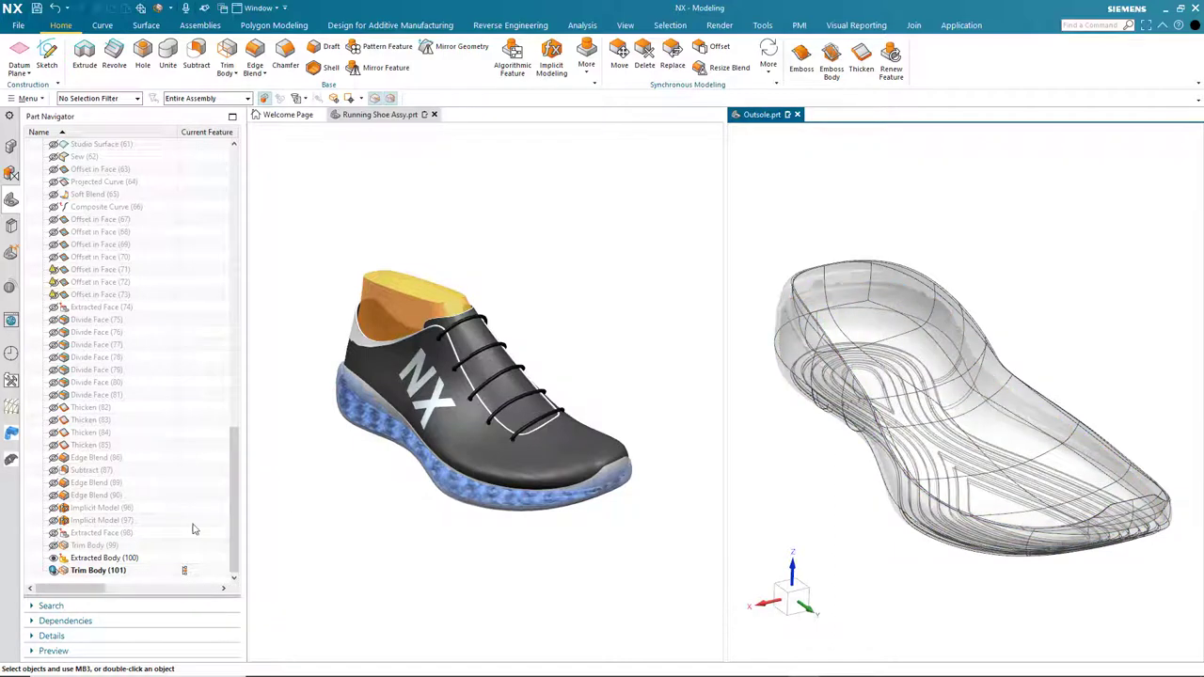
click(10, 147)
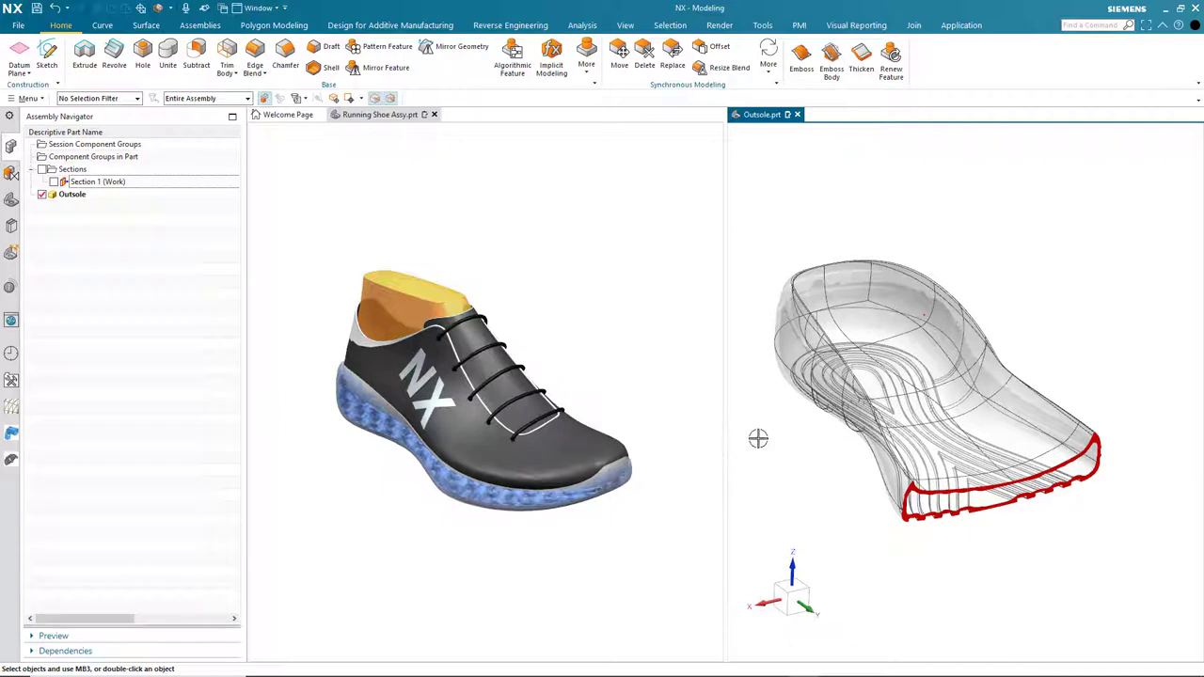
Turn off the section clipping and show the trimmed gyroid lattice together with the trimmed outsole shell.
double_click(90, 185)
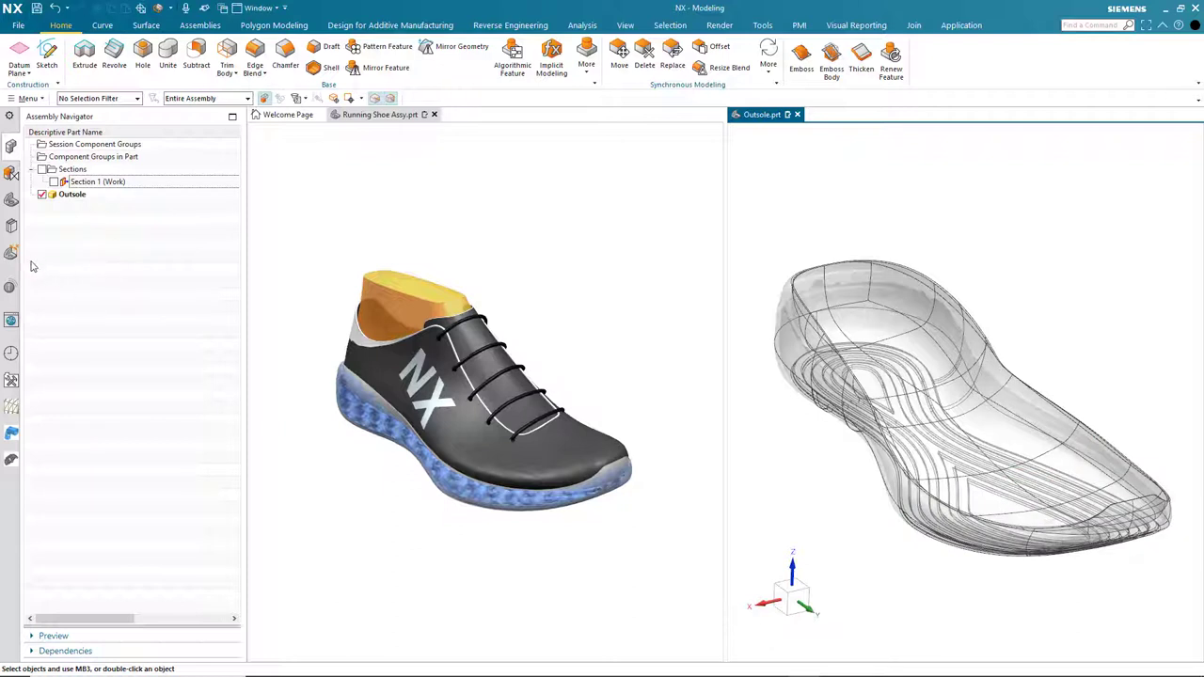
click(12, 199)
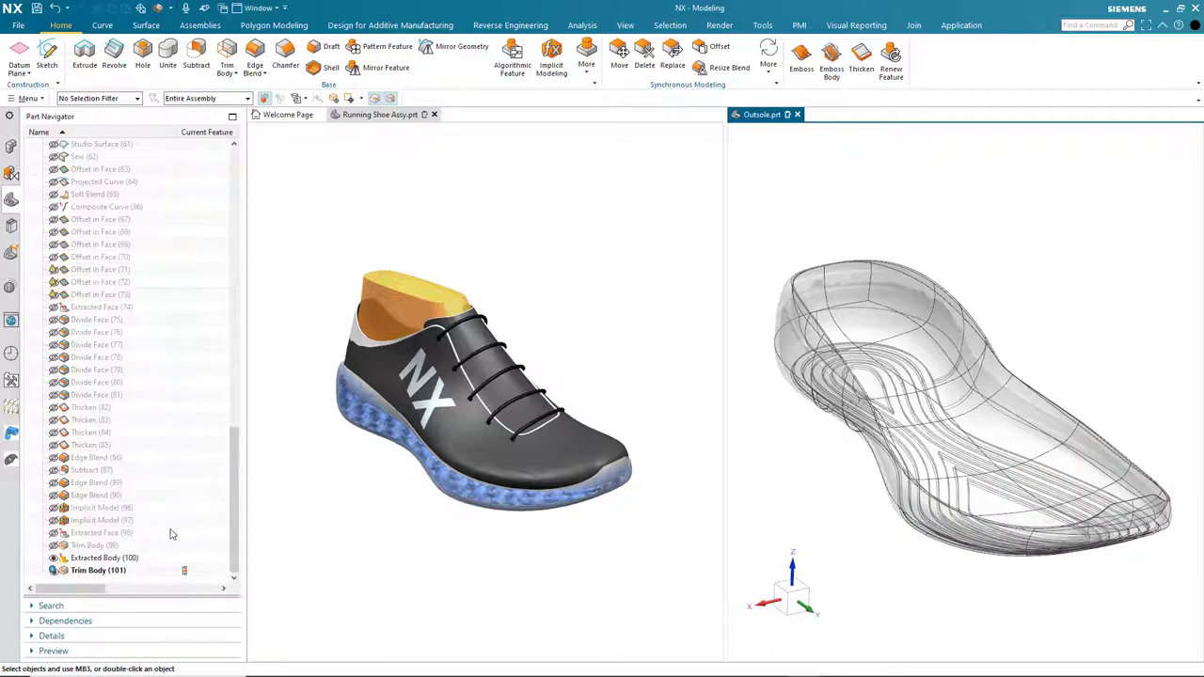
click(54, 545)
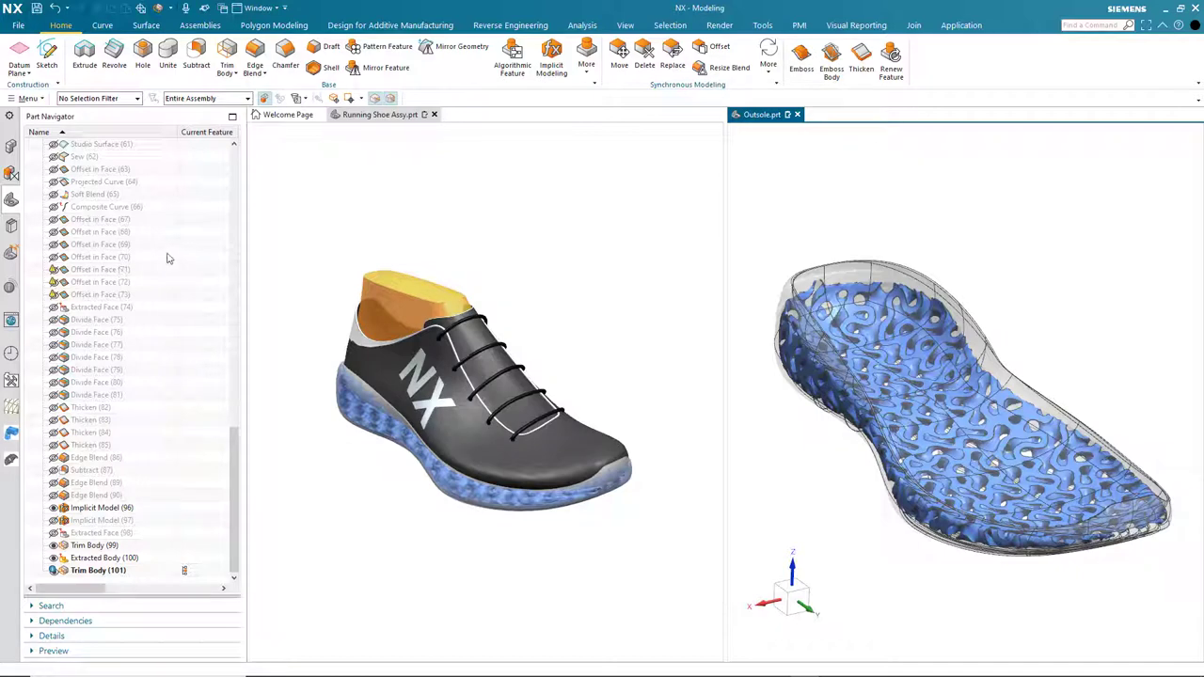
Unite the outsole shell as target with all the remaining lattice bodies as tools.
click(167, 59)
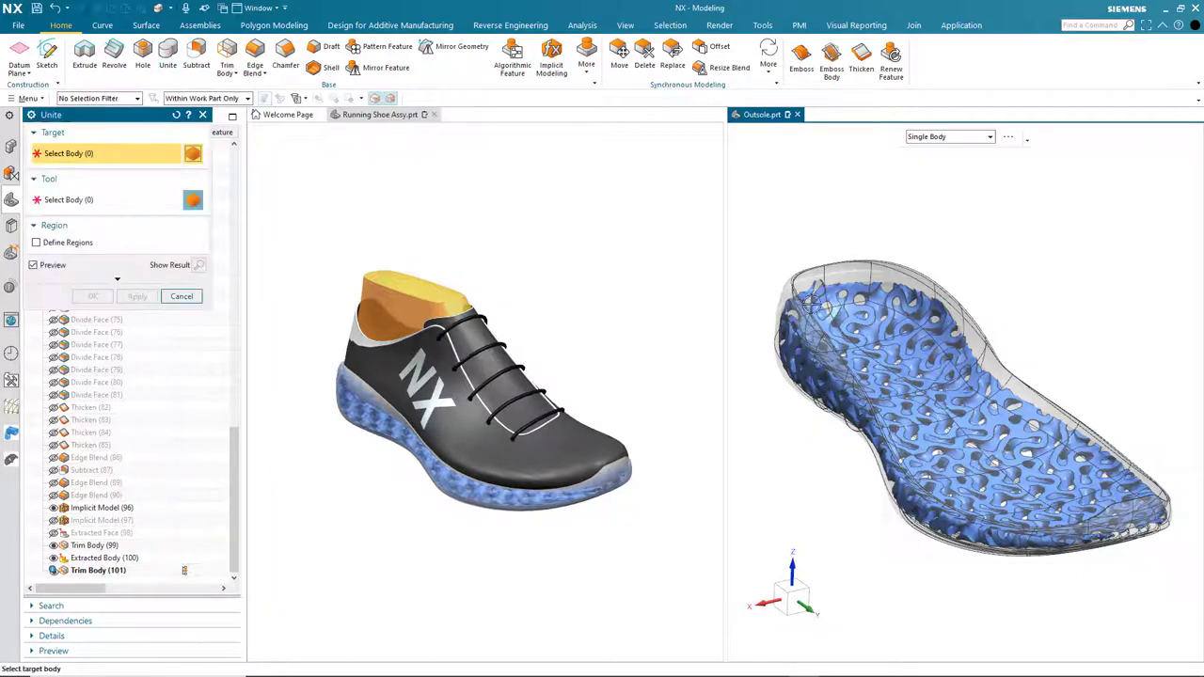
click(844, 278)
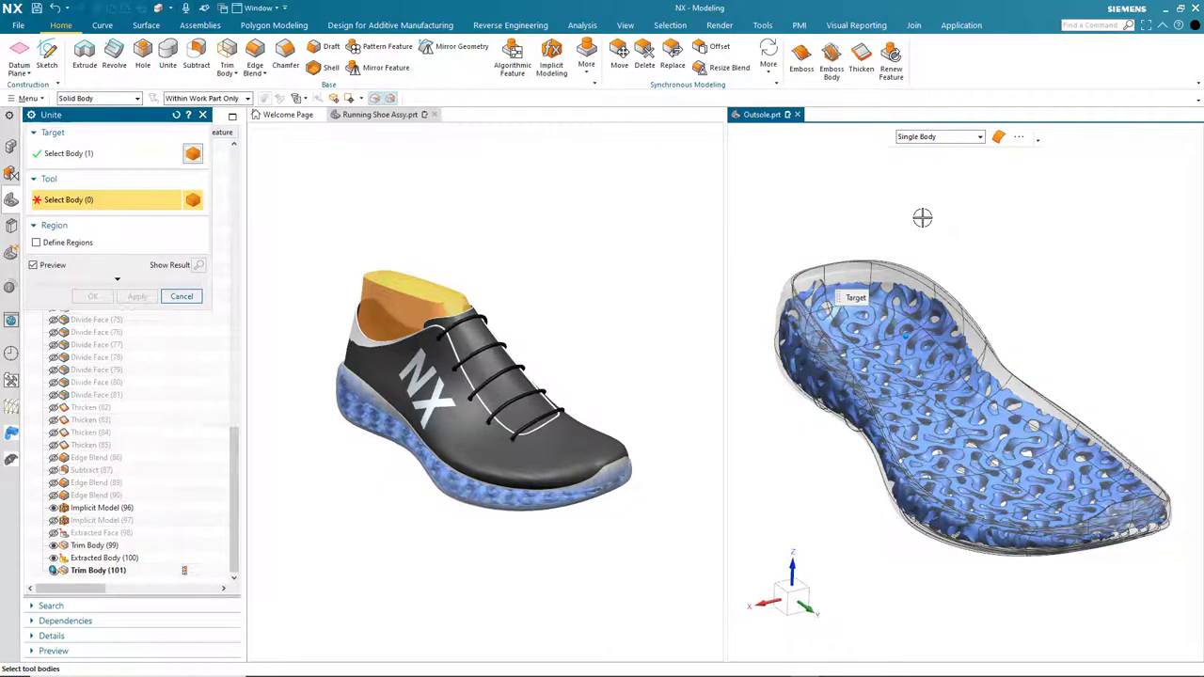
key(ctrl+a)
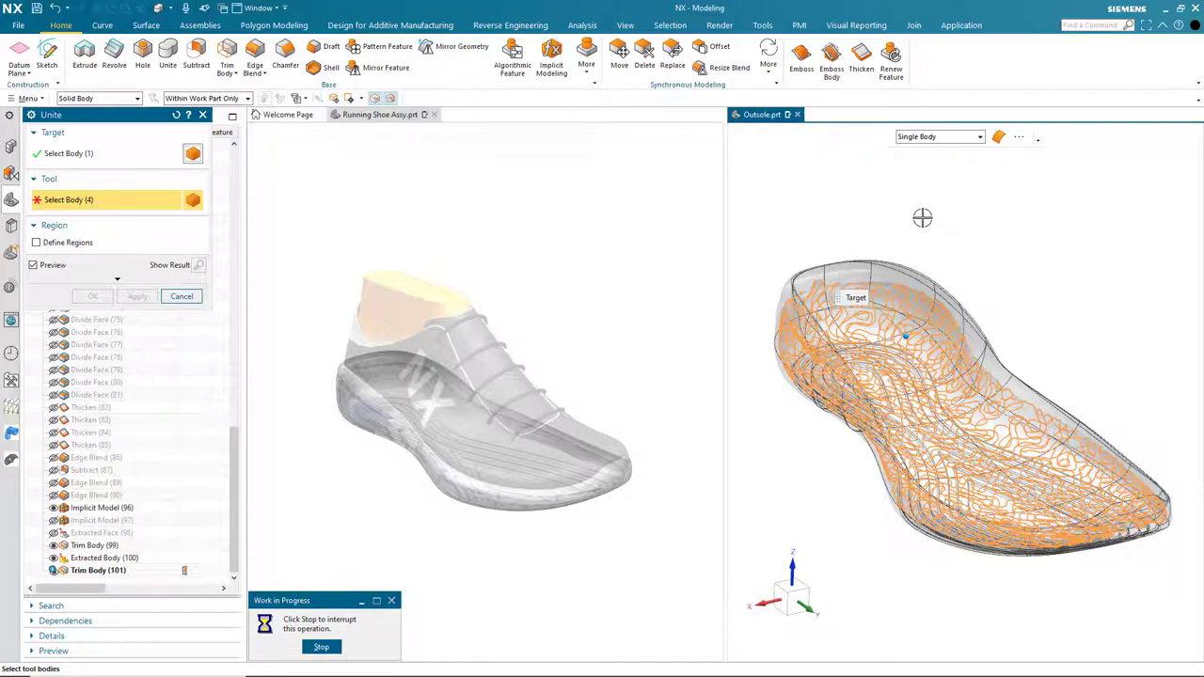
click(92, 295)
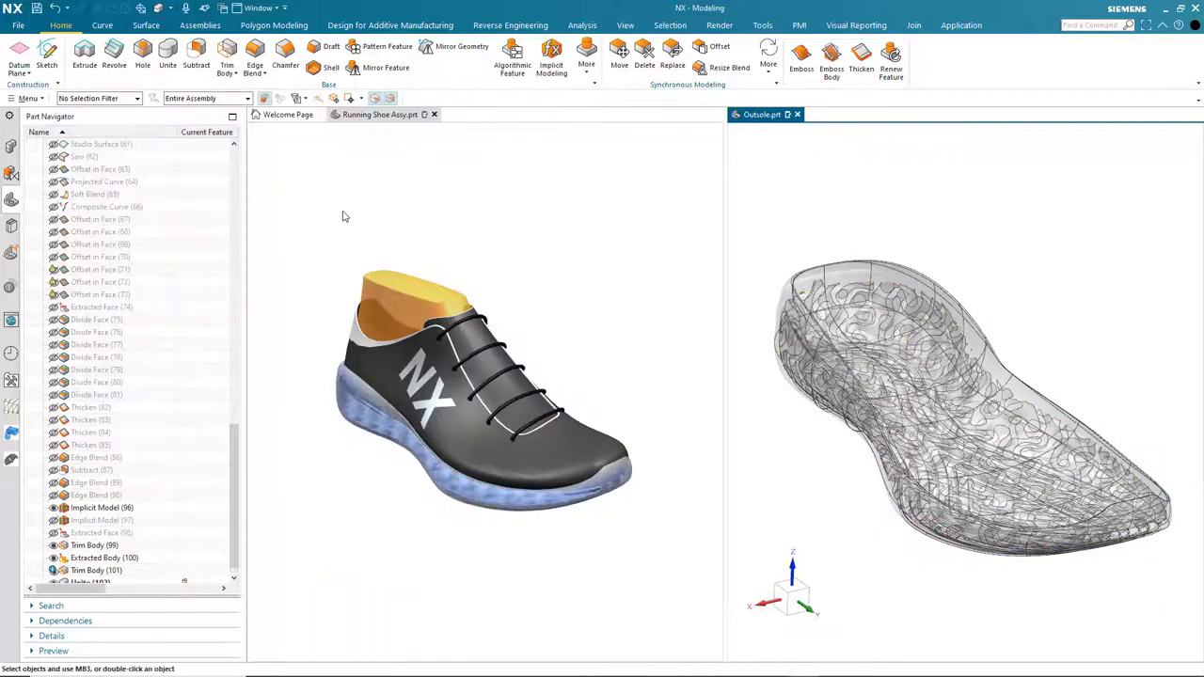
Inspect the united outsole's interior by moving the existing Y section along it and turning the plane into a lengthwise cut.
click(12, 148)
click(98, 181)
right_click(80, 185)
click(103, 201)
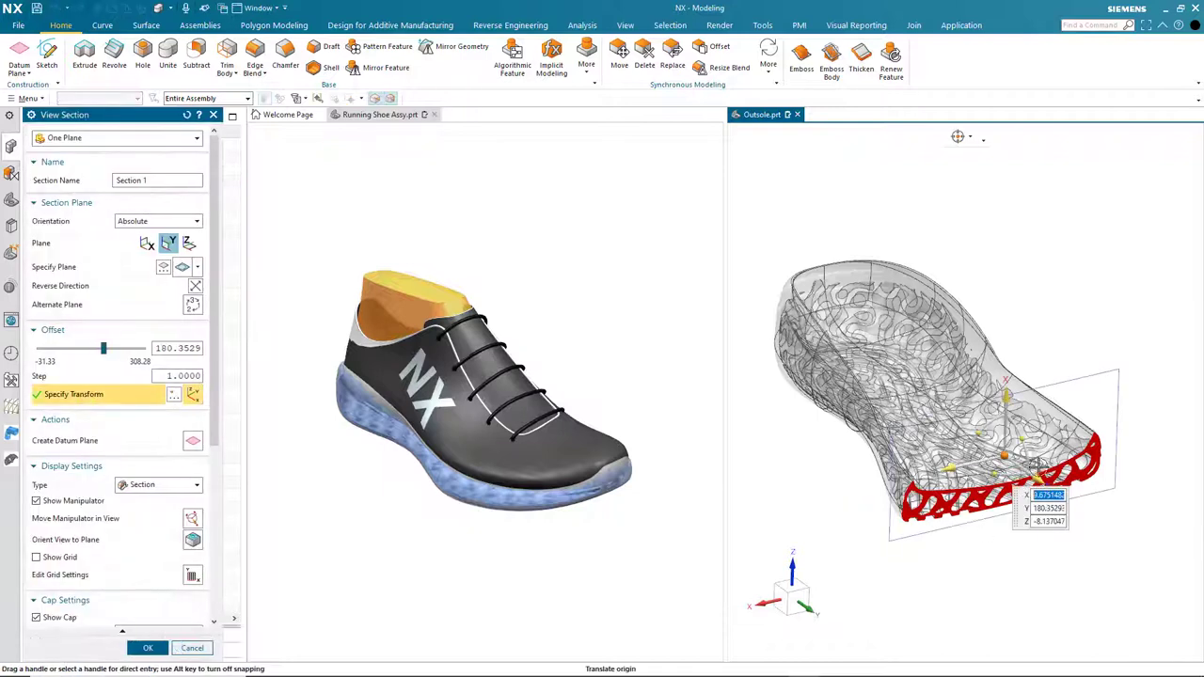
mouse_move(962, 534)
mouse_down()
mouse_move(958, 428)
mouse_move(917, 418)
mouse_move(888, 386)
mouse_move(941, 403)
mouse_move(870, 428)
mouse_move(887, 424)
mouse_up()
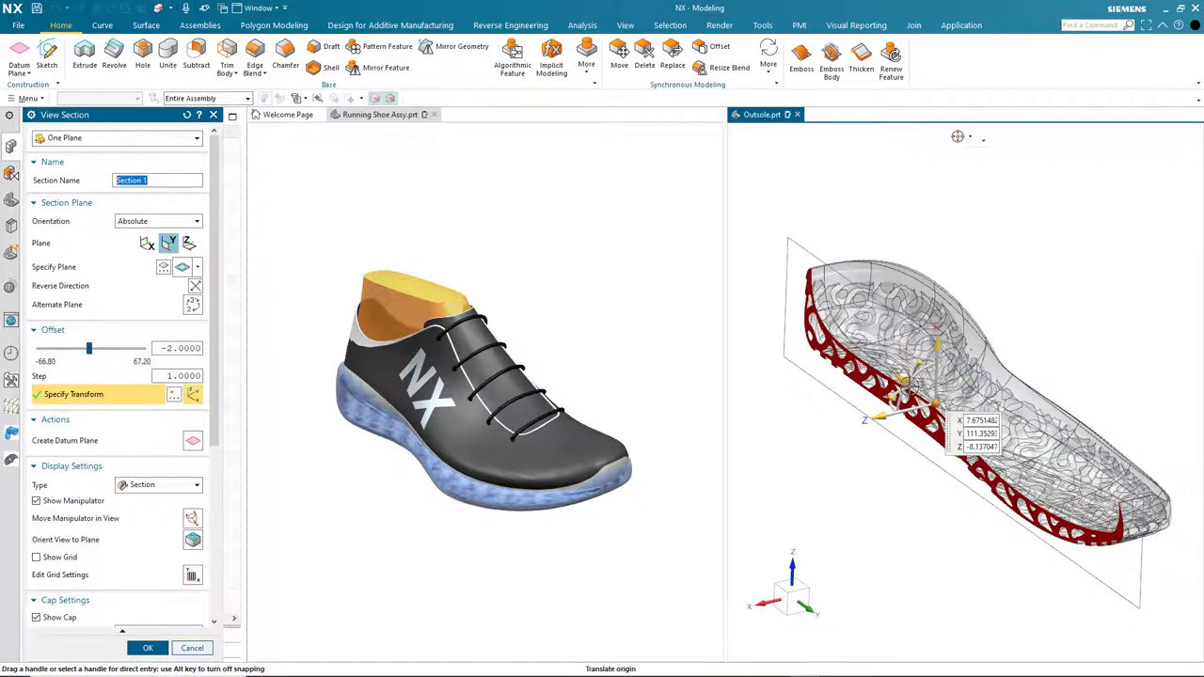
drag(920, 363, 938, 246)
click(150, 648)
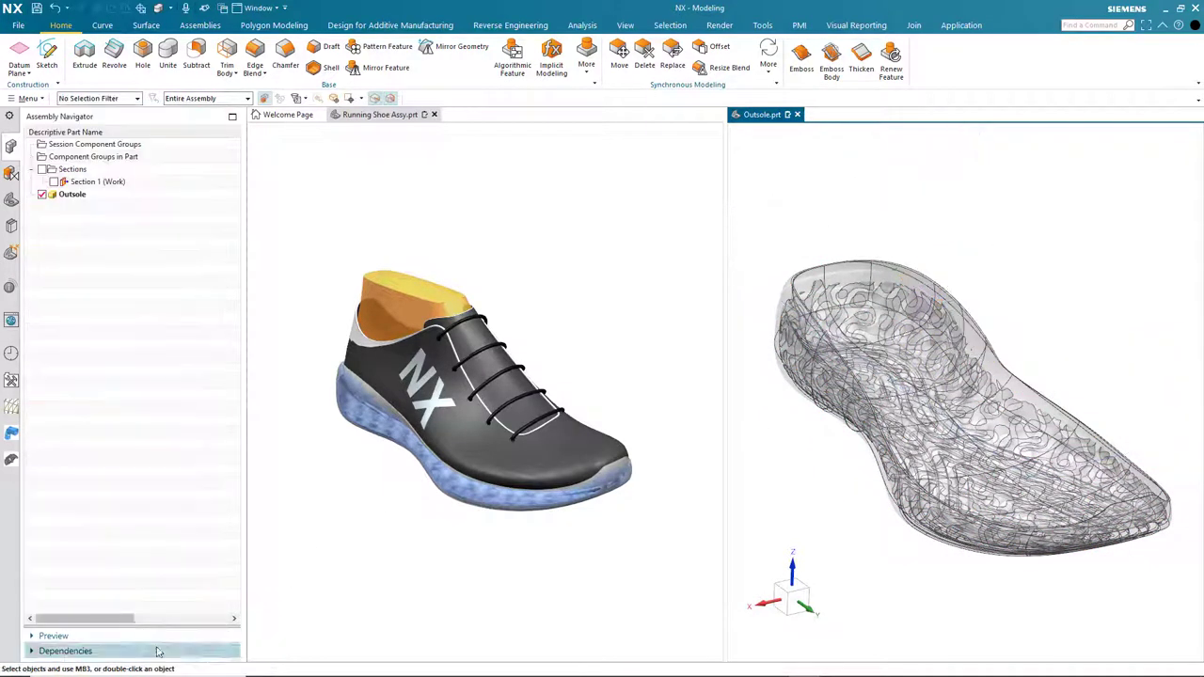
Close the separate outsole part and section the full running shoe assembly with a Y plane.
click(798, 115)
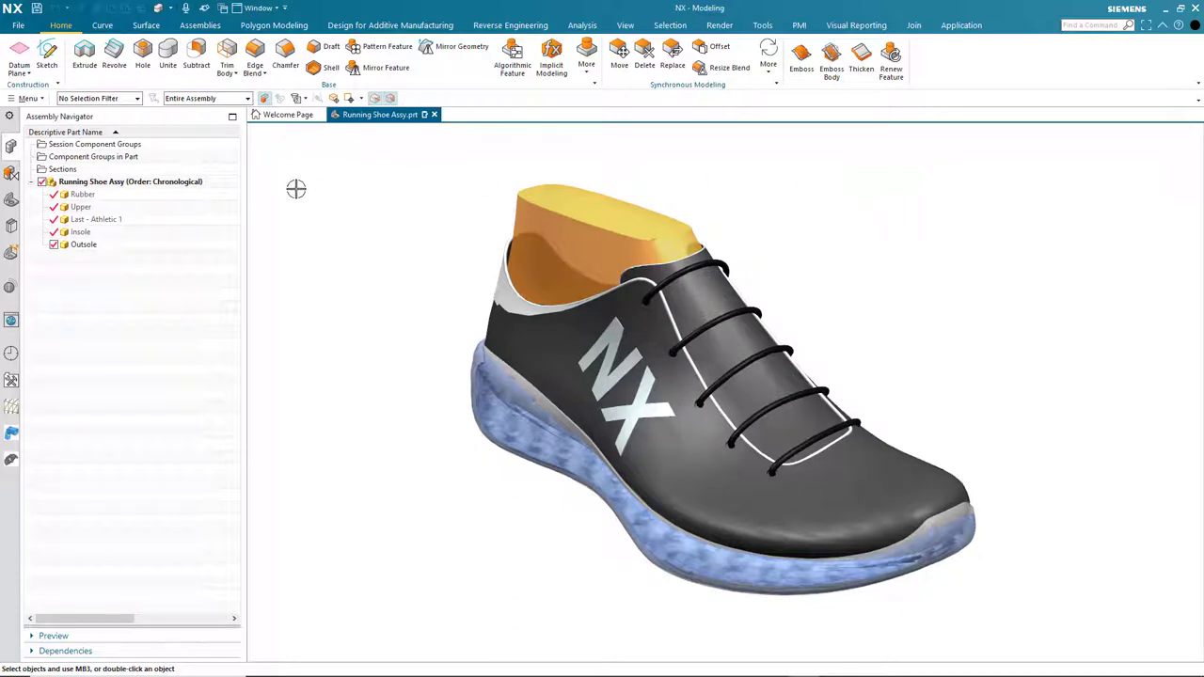
double_click(62, 170)
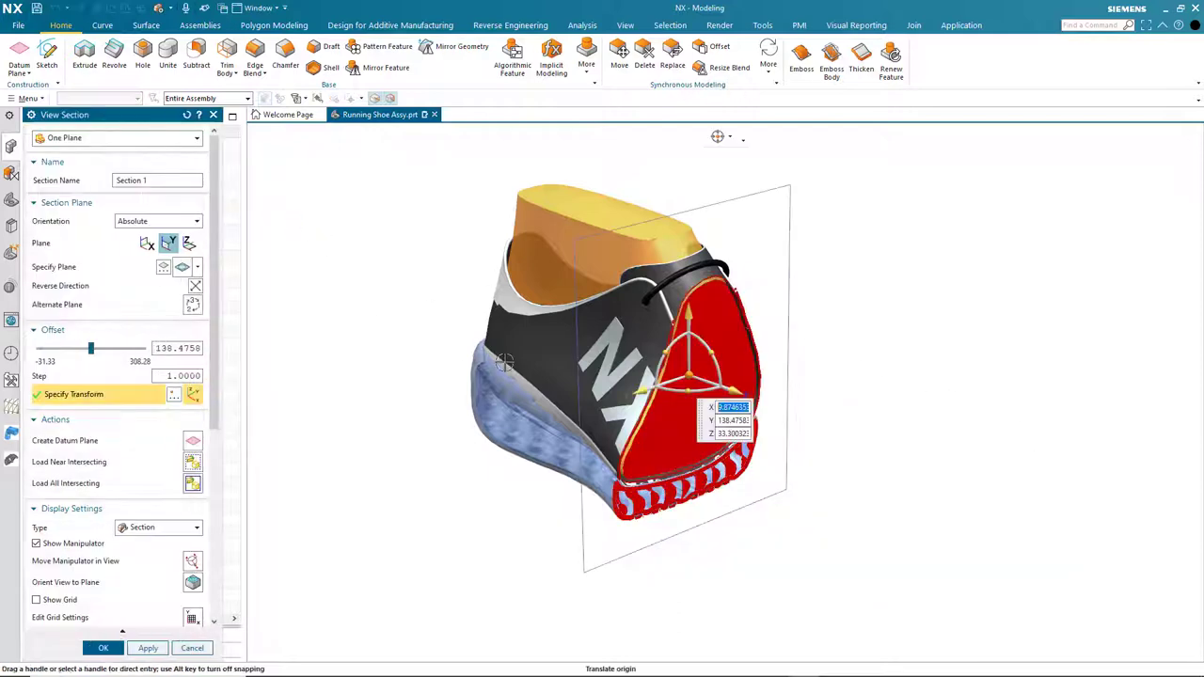